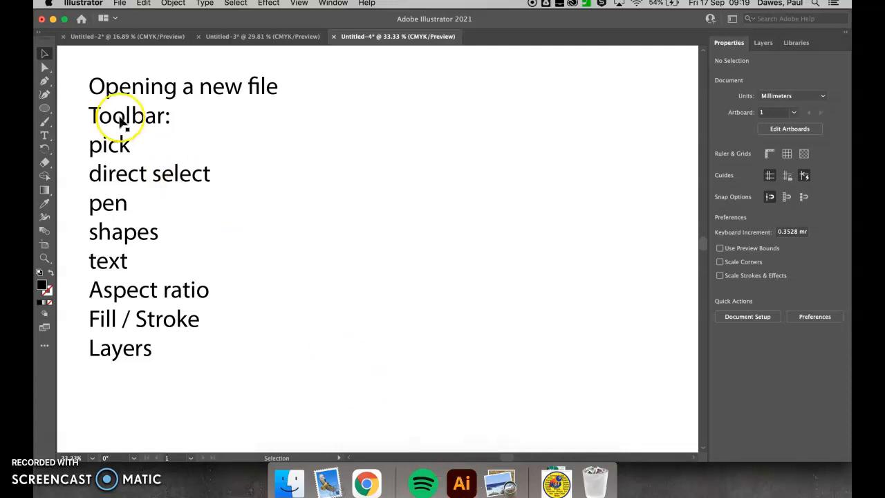
Step: Create a new landscape document of 1220 x 615 mm in CMYK colour mode
left_click(119, 6)
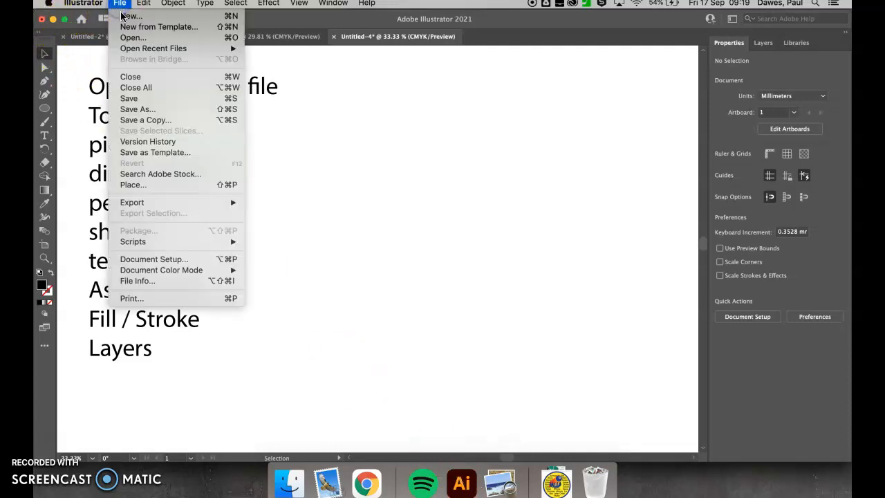
left_click(124, 16)
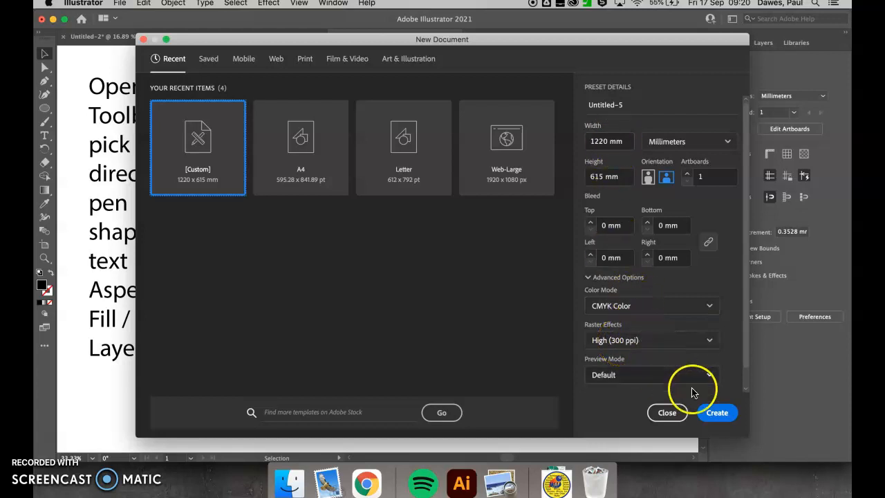
left_click(724, 413)
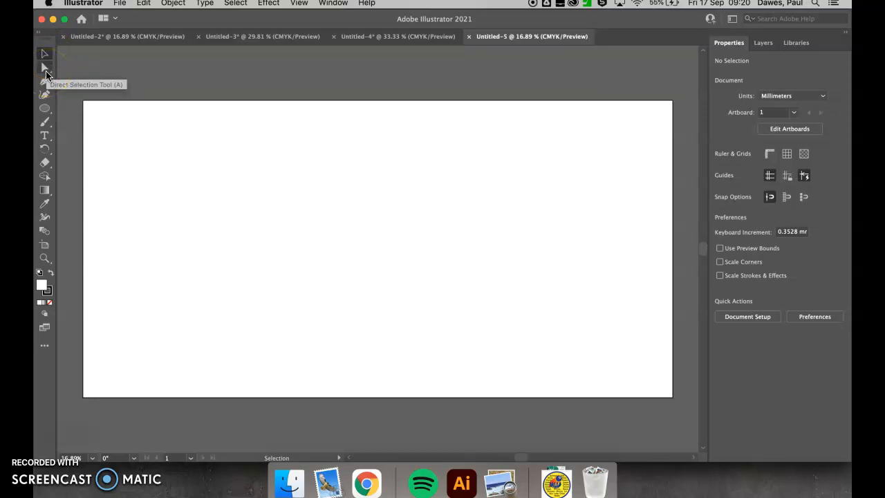
Step: Start a Pen tool path near the artboard's upper-left corner and draw a zigzag of three straight segments
left_click(47, 109)
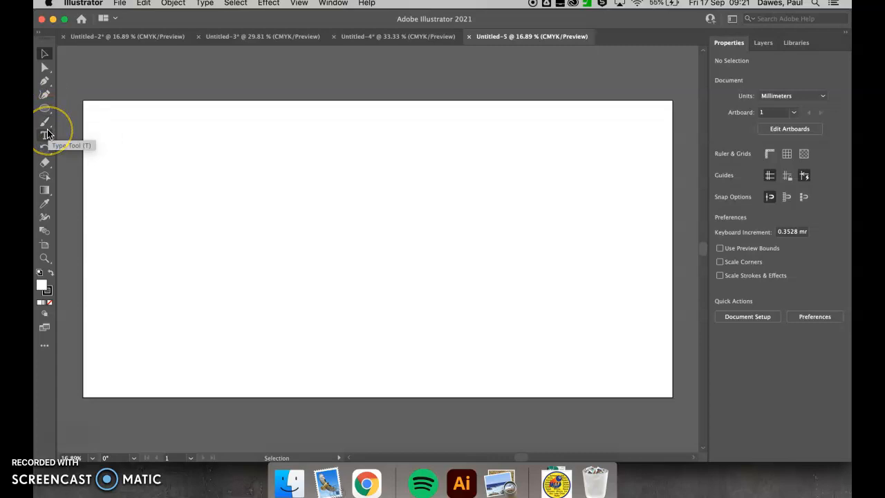
left_click(44, 81)
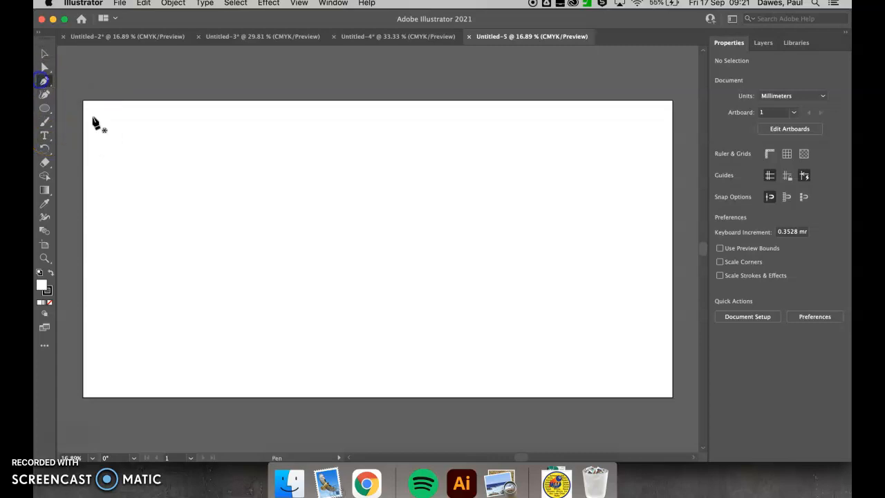
left_click(115, 143)
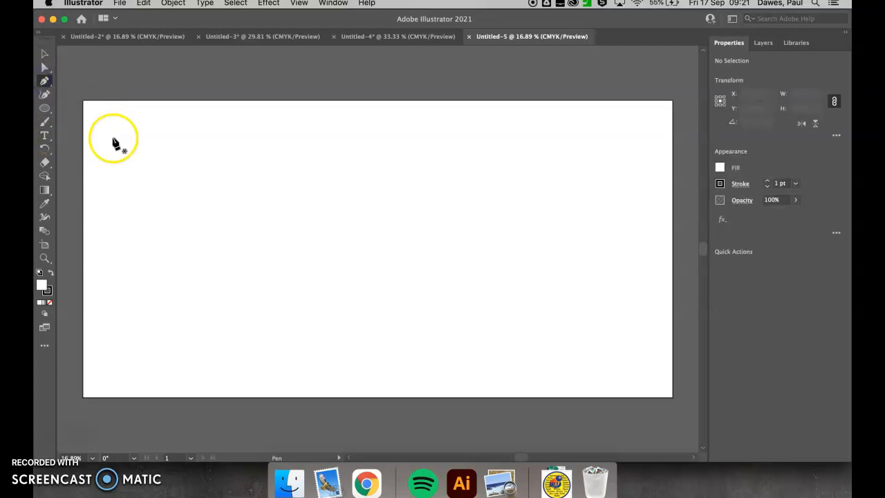
left_click(316, 143)
left_click(169, 199)
left_click(340, 207)
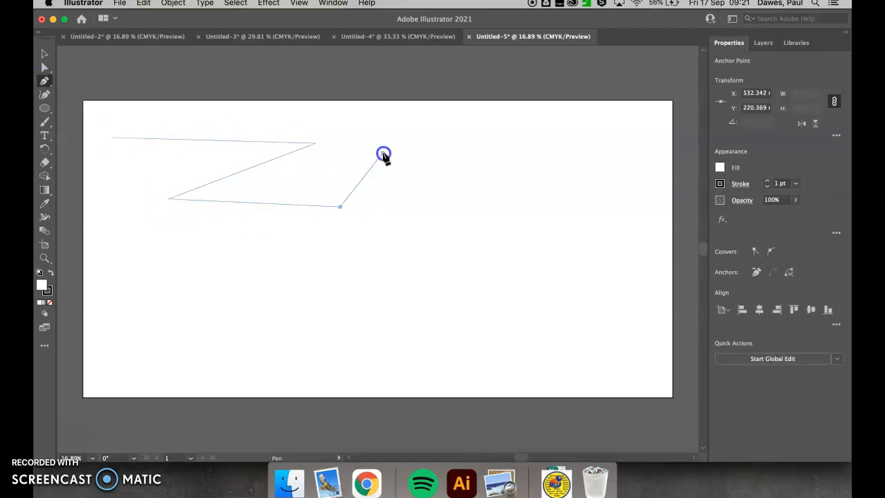
Step: Continue the path with curves around the right side and back along the bottom, then close it at the starting point with straight segments
left_click_drag(383, 153, 493, 215)
left_click(530, 299)
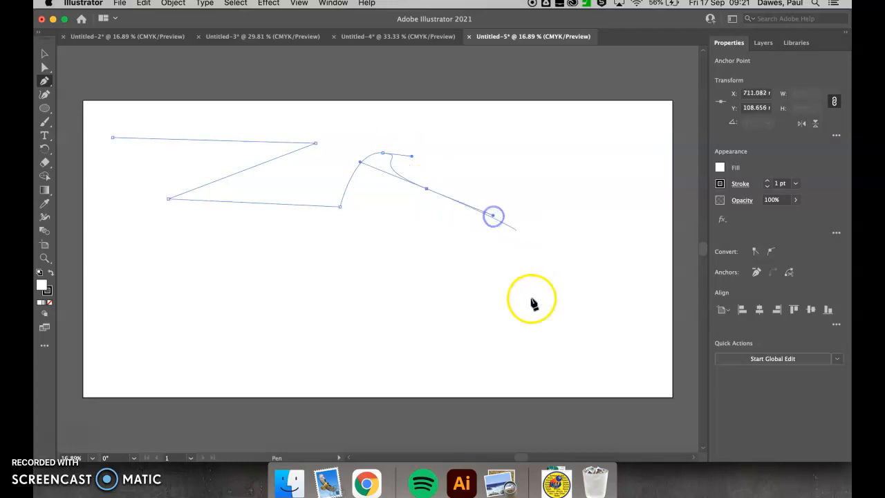
left_click_drag(503, 325, 502, 322)
left_click_drag(377, 325, 208, 250)
left_click(156, 235)
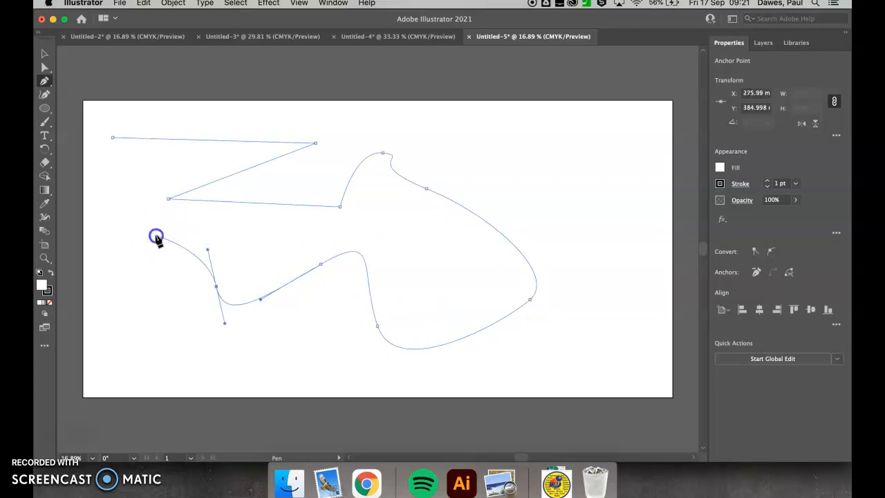
left_click(136, 208)
left_click(113, 199)
left_click(146, 185)
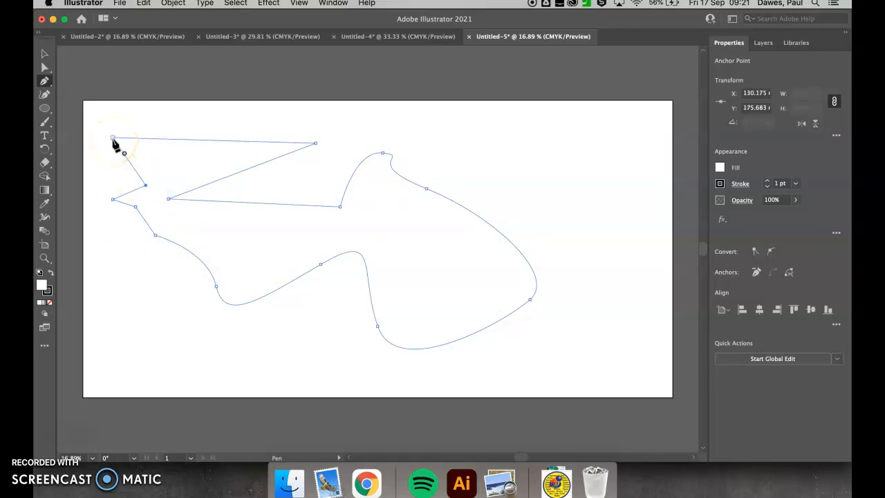
left_click(113, 138)
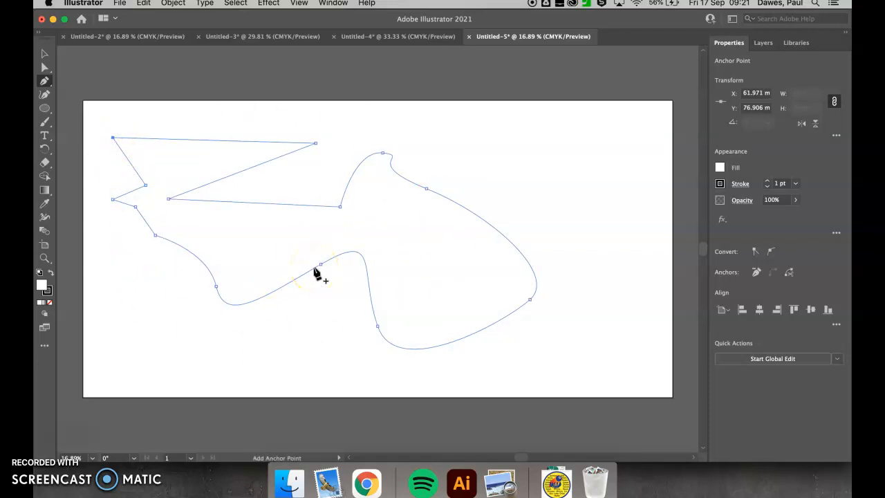
Step: Move the whole closed shape slightly down and to the right with the Selection tool
left_click(45, 53)
left_click(284, 142)
mouse_move(312, 140)
left_mouse_down()
mouse_move(375, 132)
mouse_move(262, 154)
mouse_move(302, 152)
left_mouse_up()
Step: Reposition individual anchor points with Direct Selection: shift the zigzag's upper-right corner up and left, and the anchor right of the hump further right
left_click(44, 67)
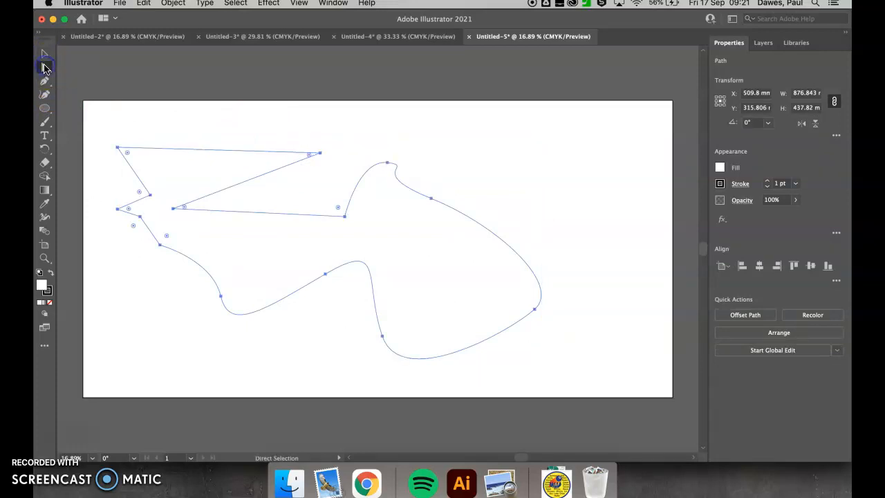
mouse_move(320, 152)
left_mouse_down()
mouse_move(304, 157)
mouse_move(272, 136)
mouse_move(306, 143)
left_mouse_up()
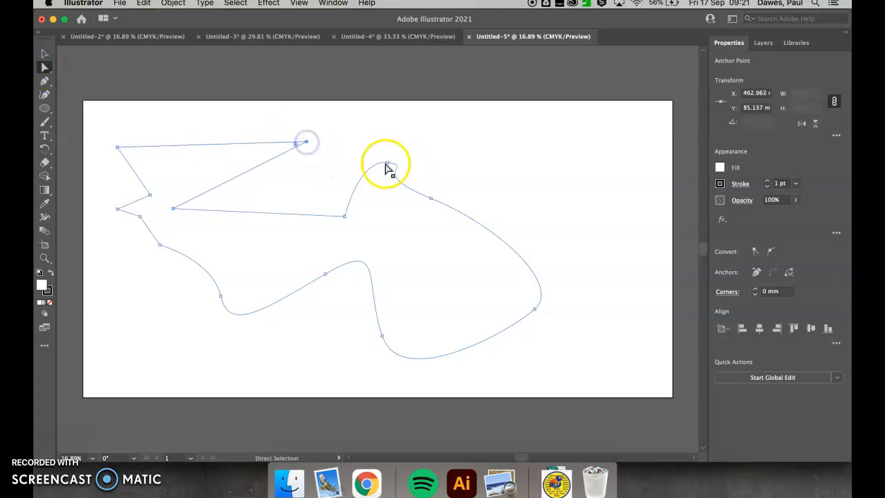
left_click_drag(390, 166, 430, 198)
left_click(432, 199)
left_click_drag(497, 226, 477, 183)
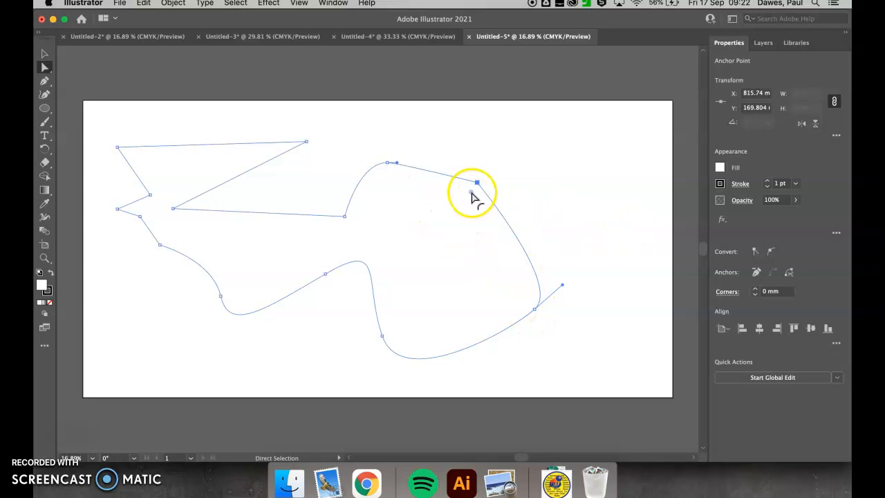
Step: Round the corner at the repositioned anchor right of the hump to a radius of about 131.5 mm
left_click(471, 195)
left_click_drag(472, 195, 435, 238)
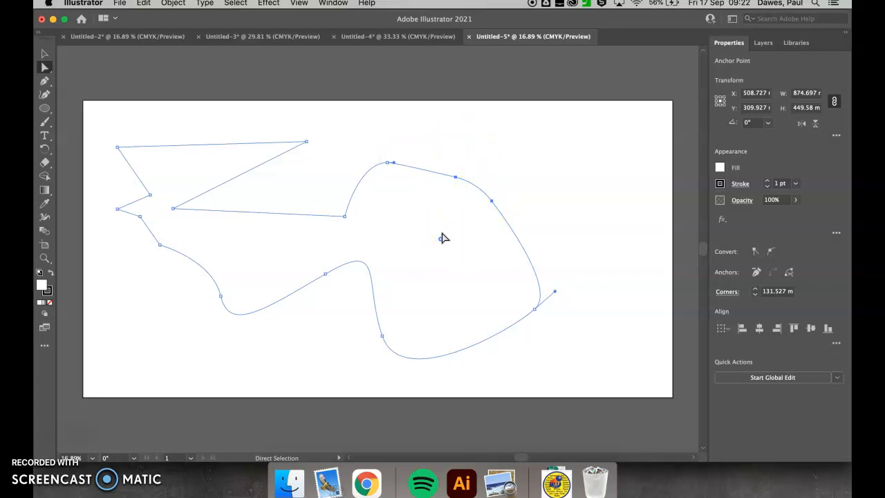
left_click(44, 53)
left_click(44, 67)
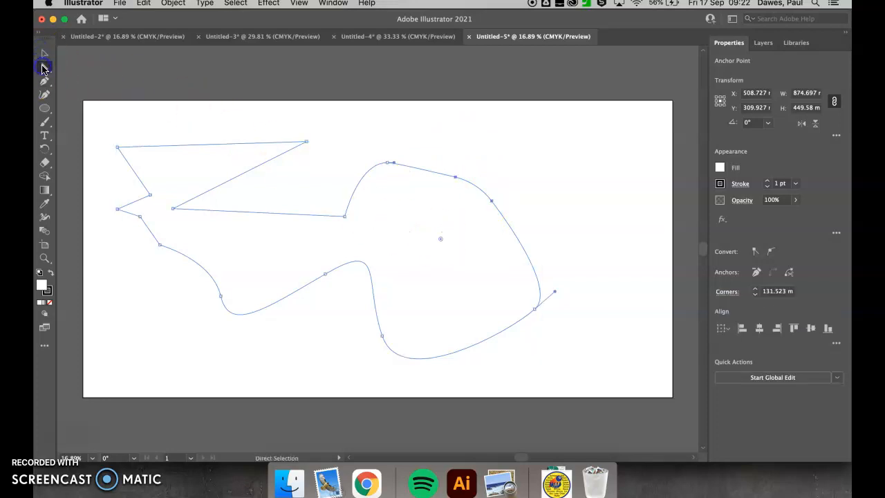
Step: Draw a circle about 216 mm across over the zigzag and a square about 200 mm wide over the hump
left_click(45, 109)
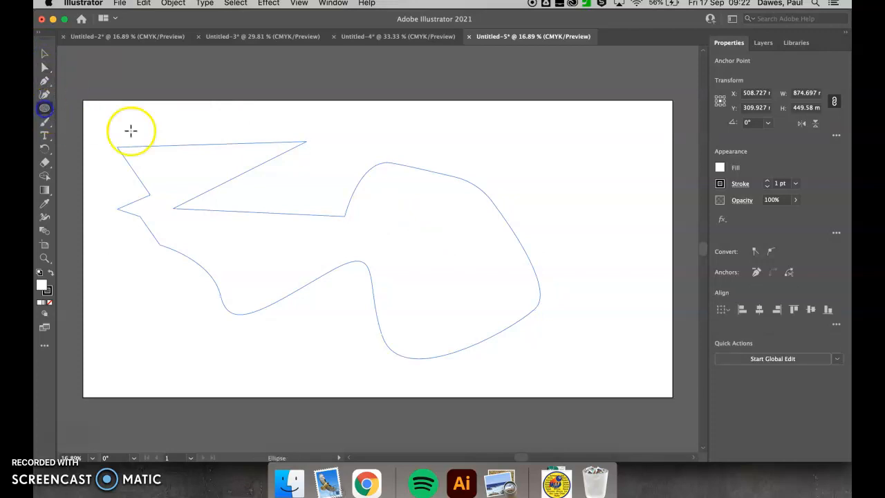
left_click_drag(159, 126, 265, 202)
left_click(48, 109)
left_click_drag(48, 109, 98, 112)
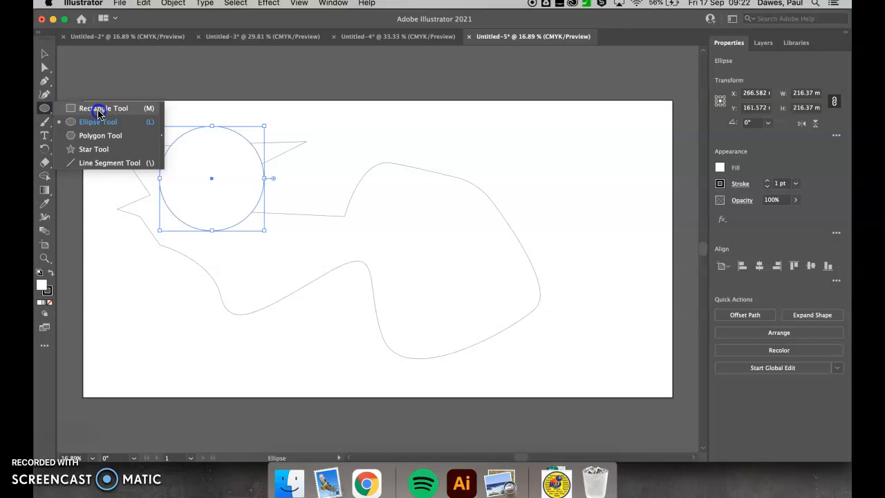
left_click(99, 111)
left_click_drag(366, 136, 462, 232)
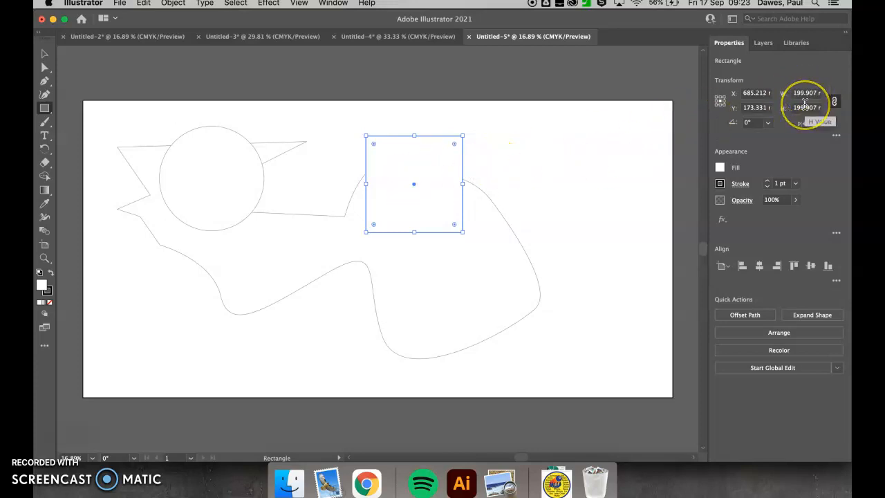
Step: Set the square's width to 50 mm with its proportions linked so the height scales equally
left_click(835, 103)
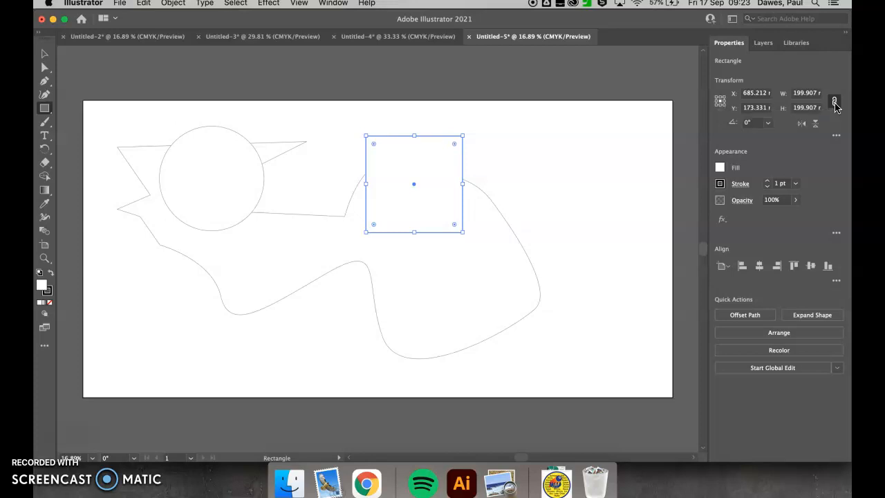
left_click(798, 90)
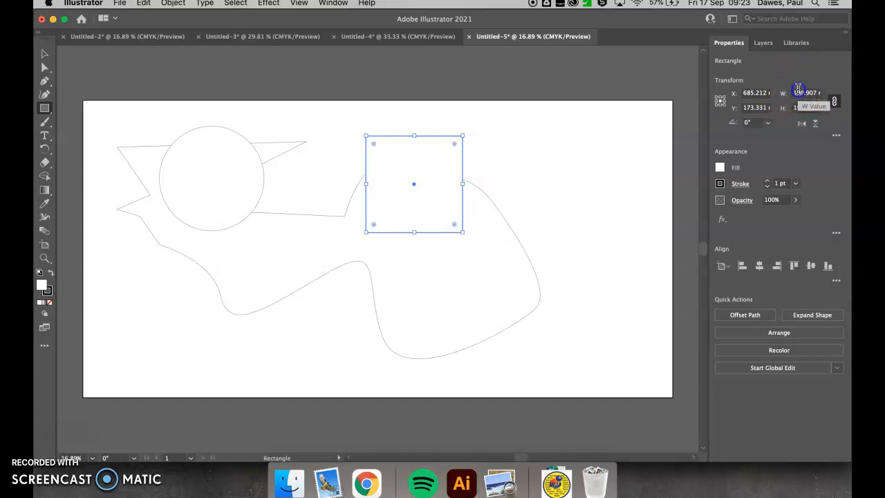
type("5mm")
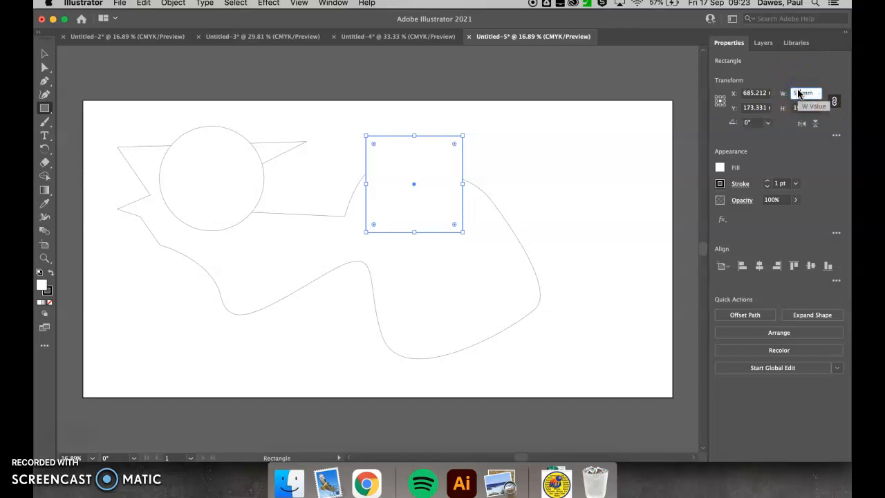
key("Return")
Step: Unlink the square's proportions, set its width to 100 mm on its own, and link the proportions again
left_click(833, 101)
left_click(803, 90)
double_click(798, 93)
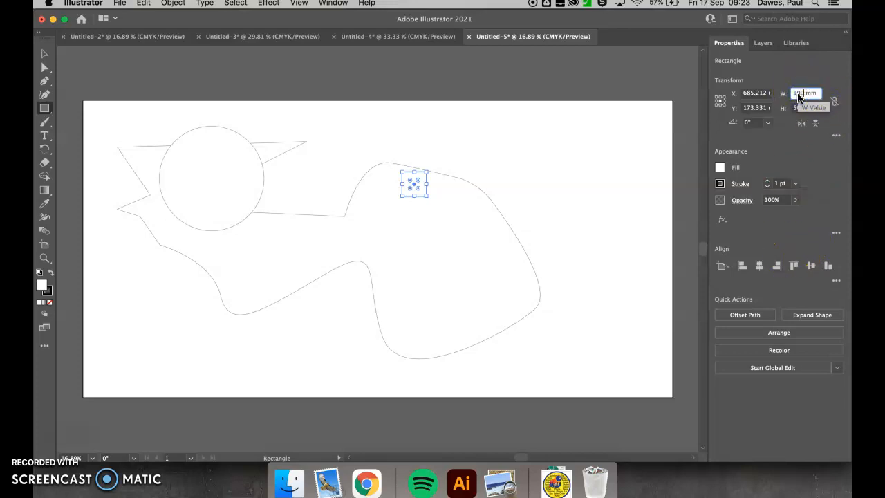
key("Return")
left_click(477, 254)
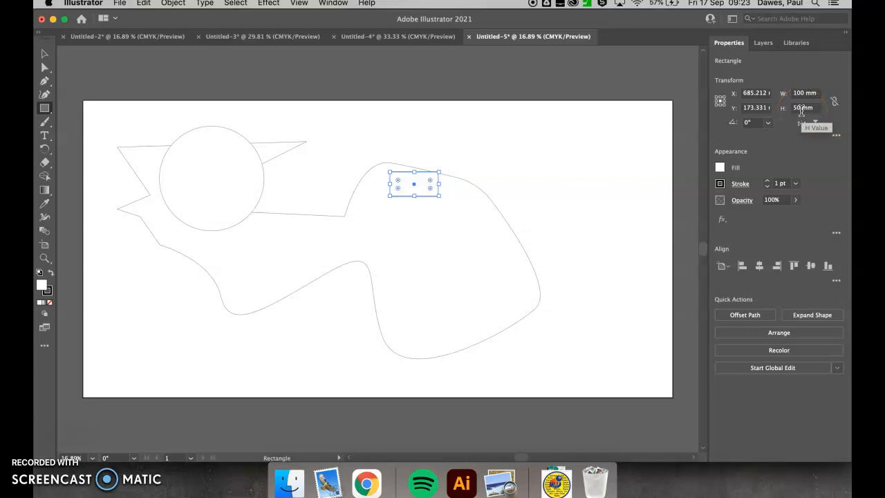
left_click(835, 102)
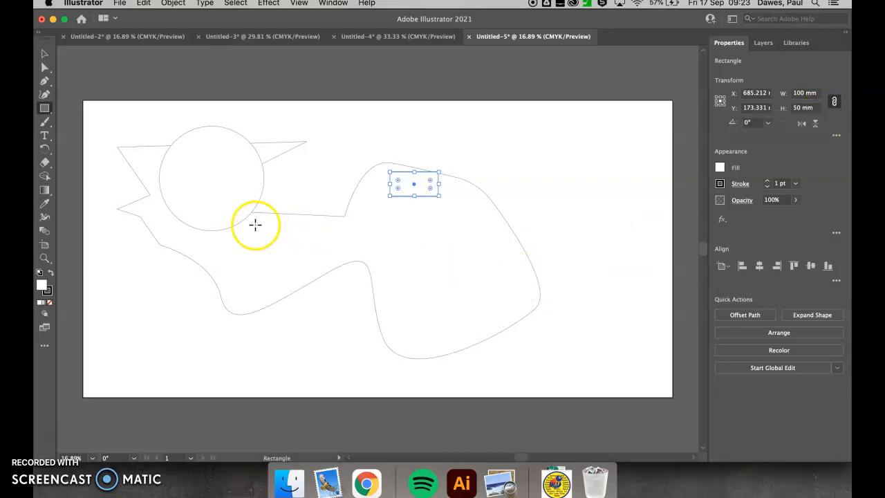
Step: Move the circle to the right and the rectangle right and slightly down onto the freeform shape's edge
left_click(45, 54)
left_click_drag(192, 175, 268, 172)
left_click_drag(407, 188, 492, 209)
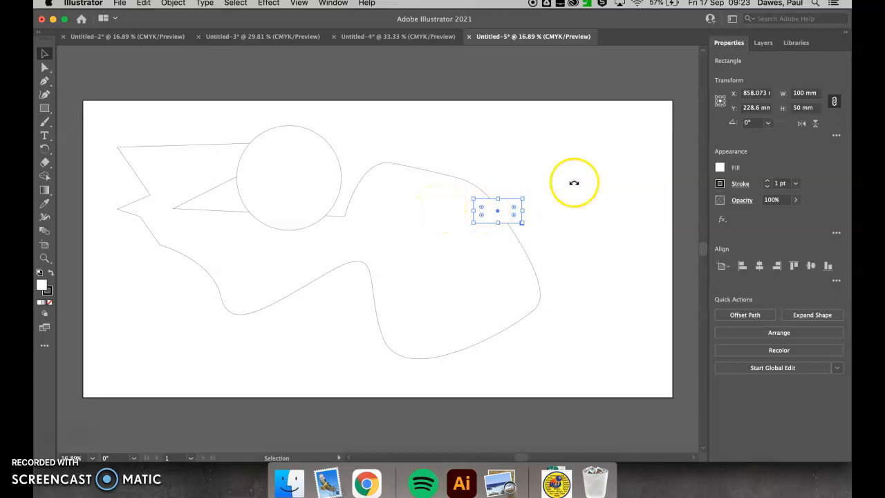
Step: Fill the rectangle with red and deselect it
left_click(719, 168)
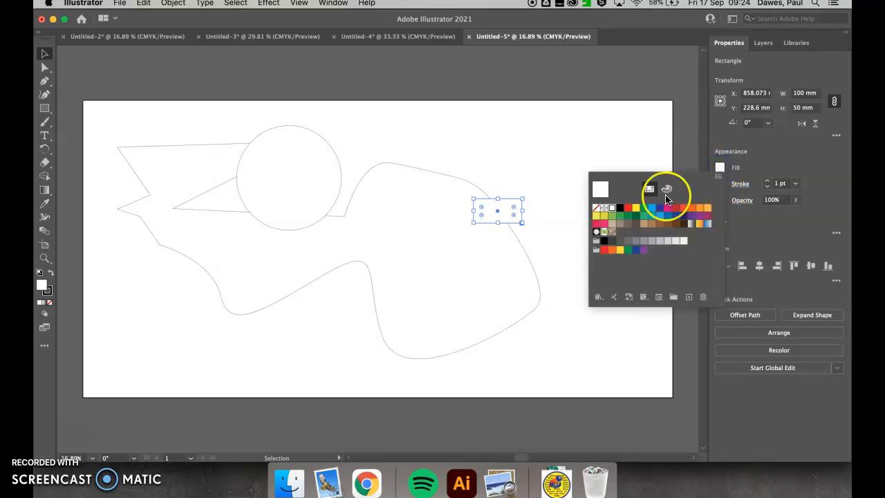
left_click(627, 208)
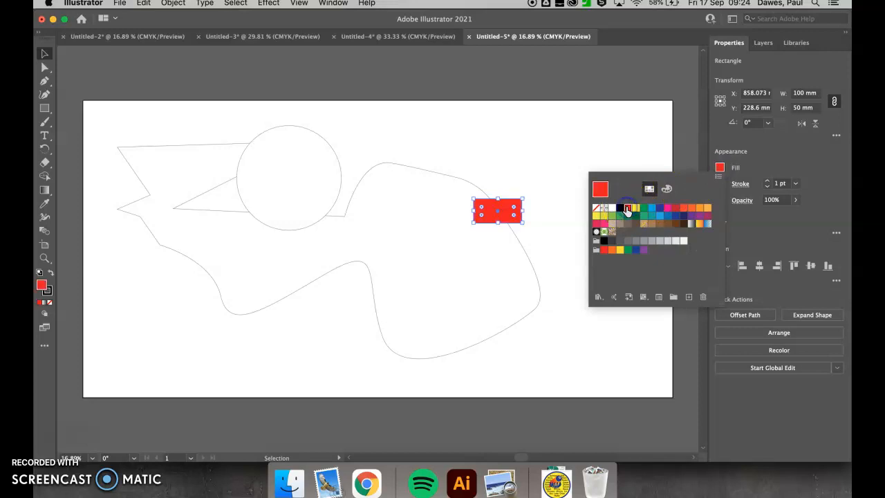
left_click(567, 265)
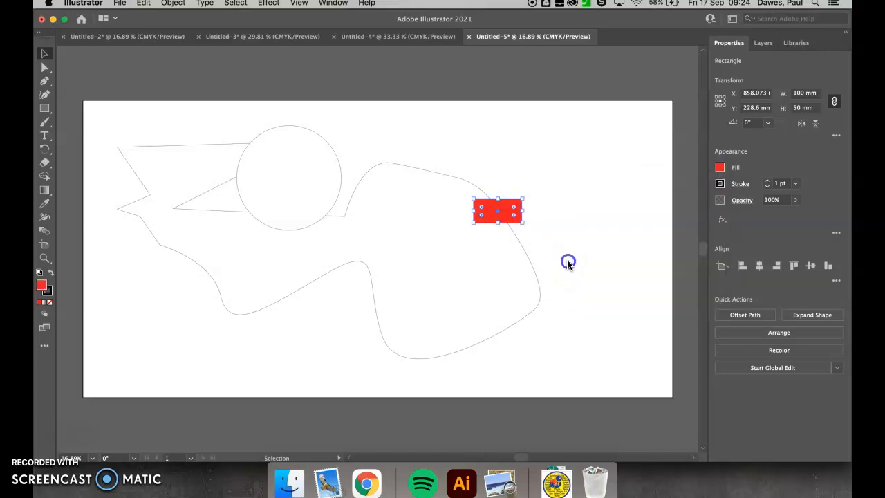
left_click(571, 209)
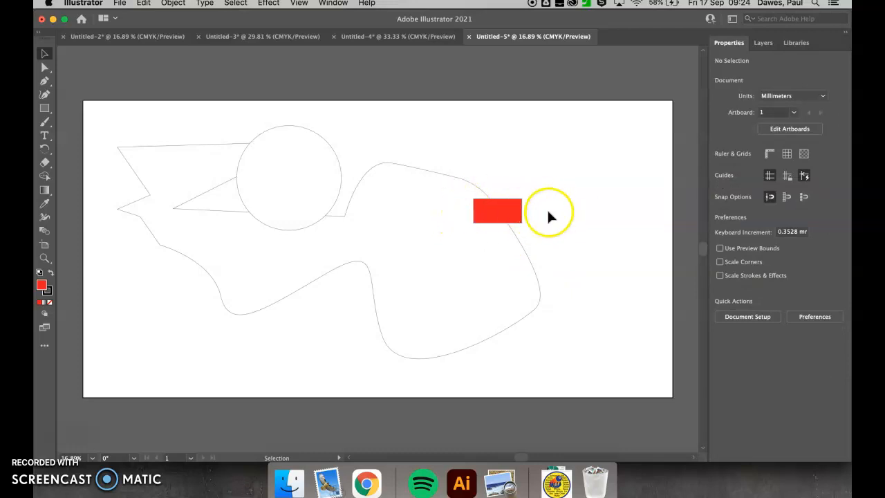
Step: Give the rectangle a black stroke and set its fill to none
left_click(498, 211)
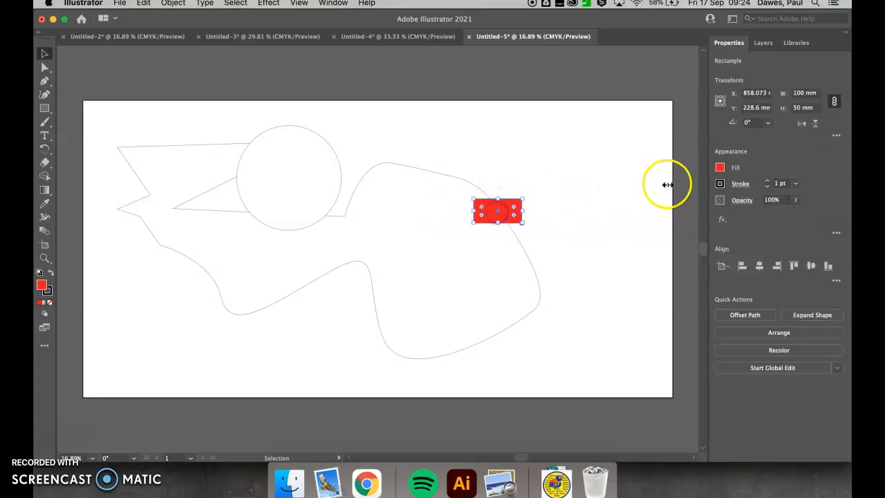
left_click(720, 184)
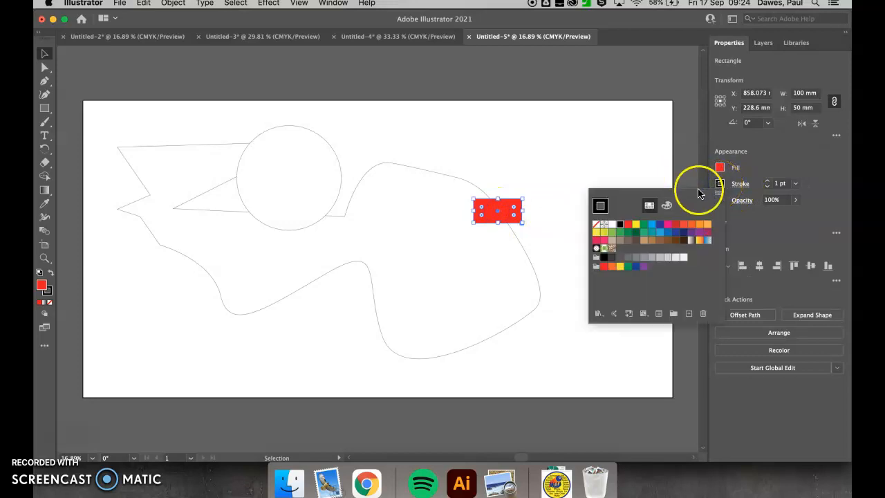
left_click(620, 229)
left_click(720, 168)
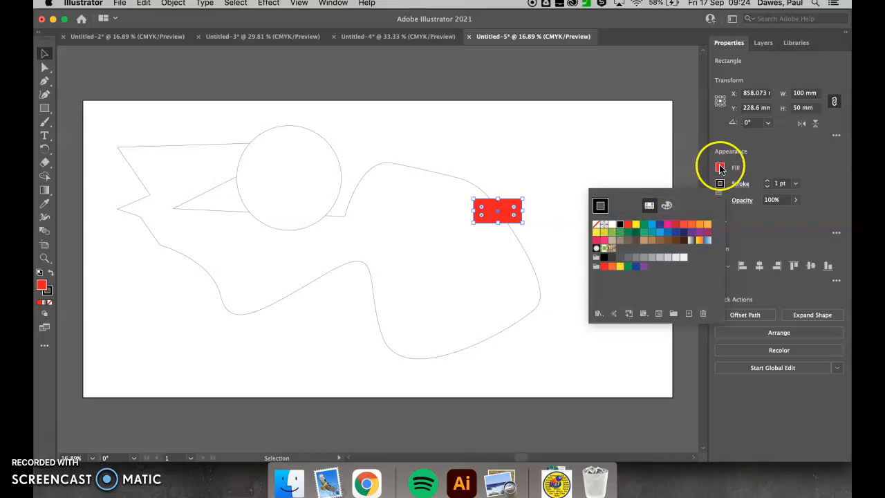
left_click(719, 168)
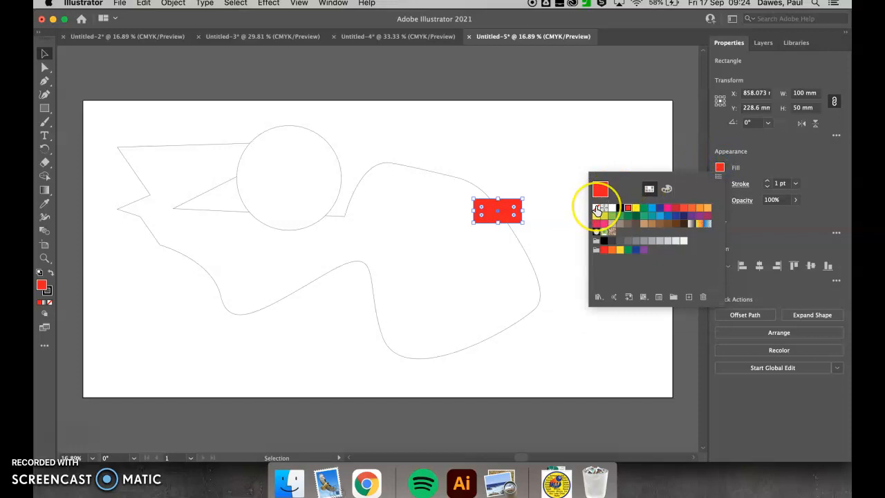
left_click(597, 208)
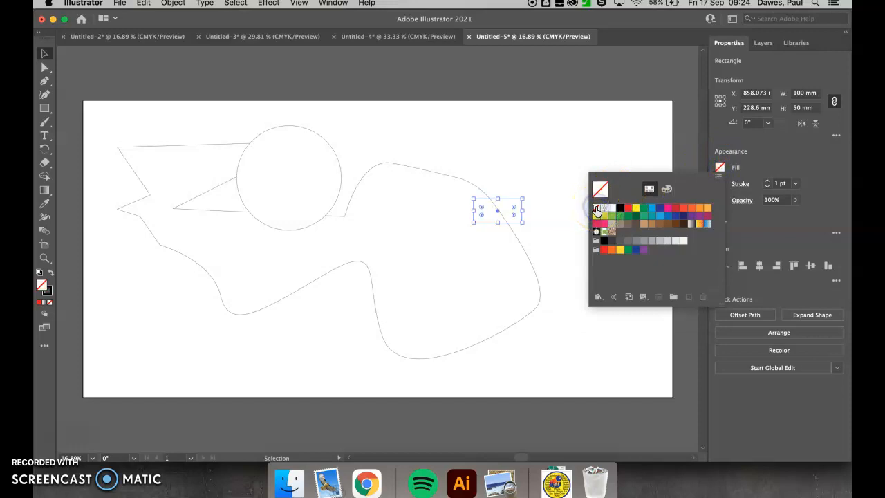
Step: Set the rectangle's stroke weight to 0.25 pt and deselect it
left_click(754, 185)
left_click(767, 187)
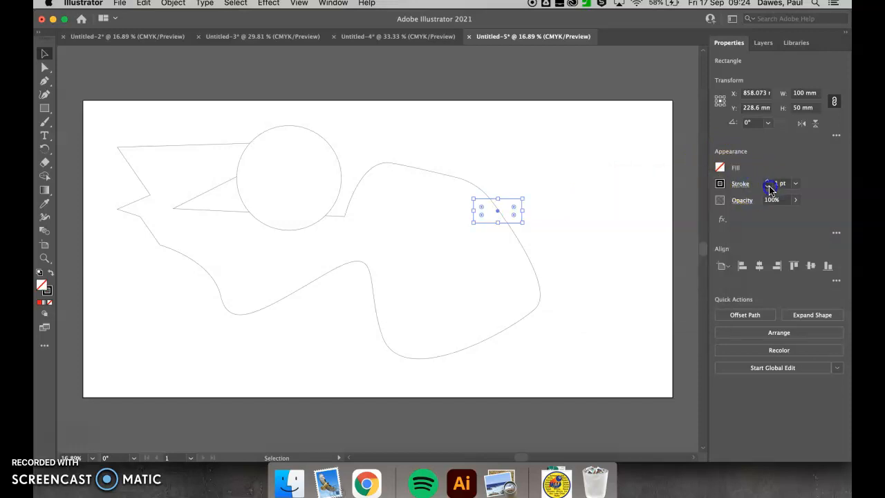
left_click(766, 186)
left_click(768, 187)
left_click(796, 184)
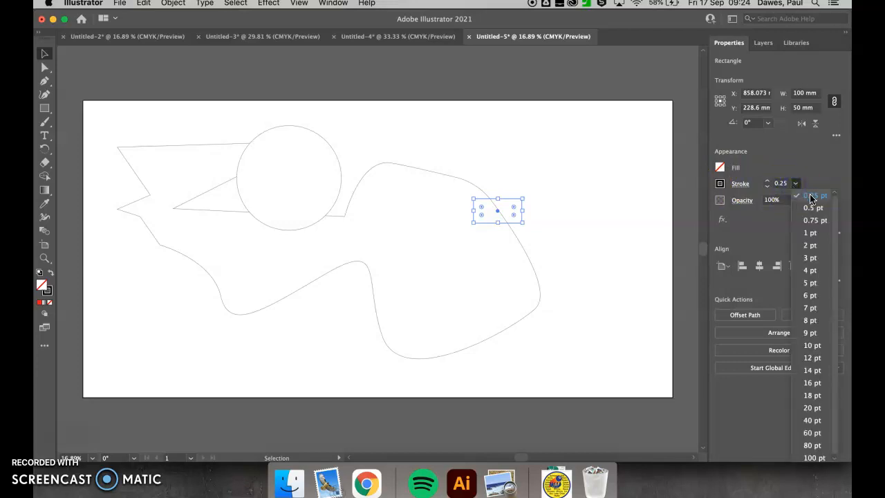
left_click(813, 198)
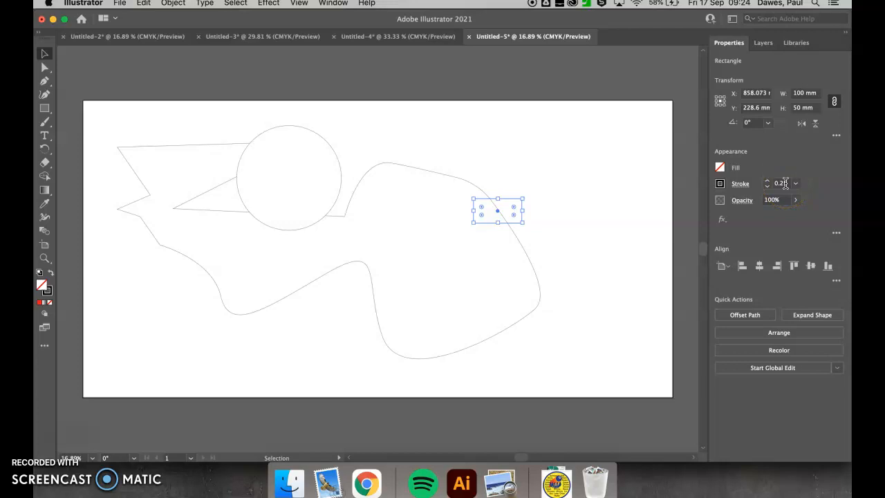
left_click(656, 205)
Step: Set the circle's fill to none and its stroke colour to red
left_click(328, 159)
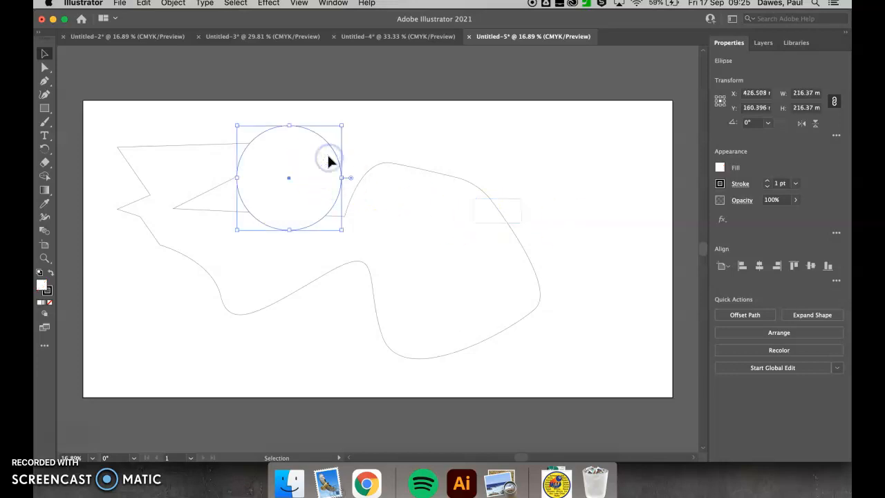
left_click(720, 167)
left_click(596, 211)
left_click(736, 185)
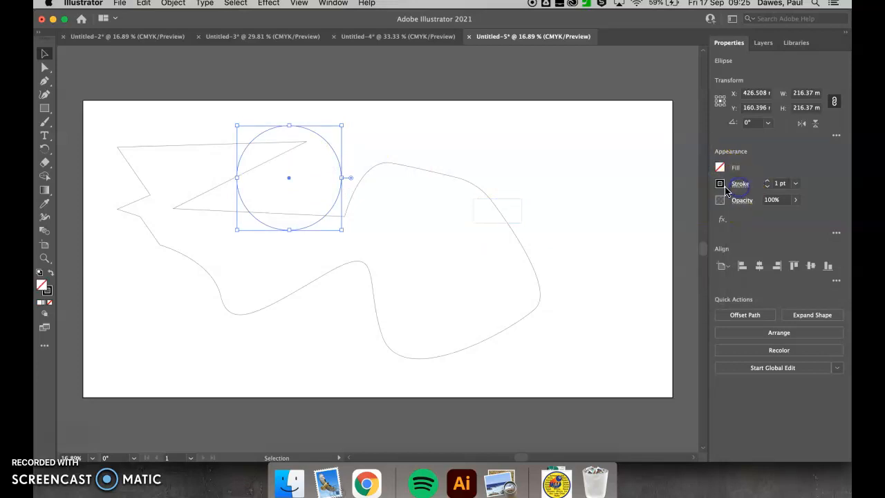
left_click(720, 184)
left_click(627, 225)
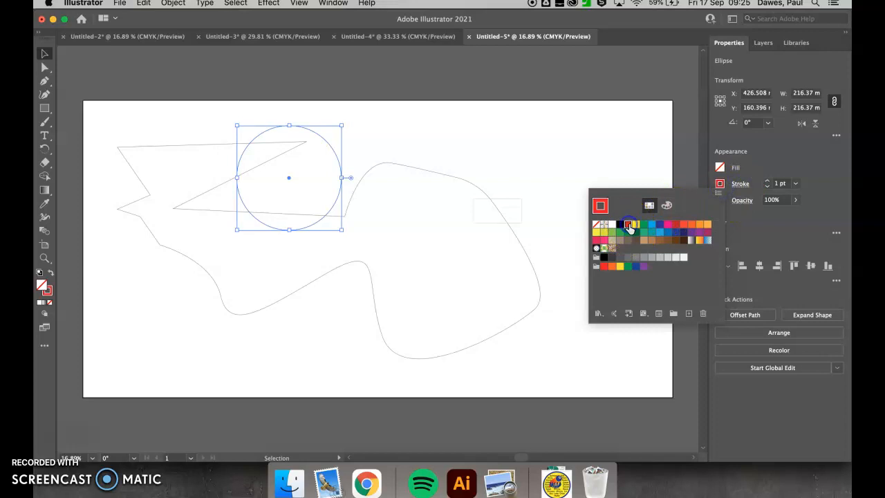
Step: Increase the circle's stroke weight by two increments and deselect it
left_click(766, 182)
left_click(766, 181)
left_click(766, 181)
left_click(638, 188)
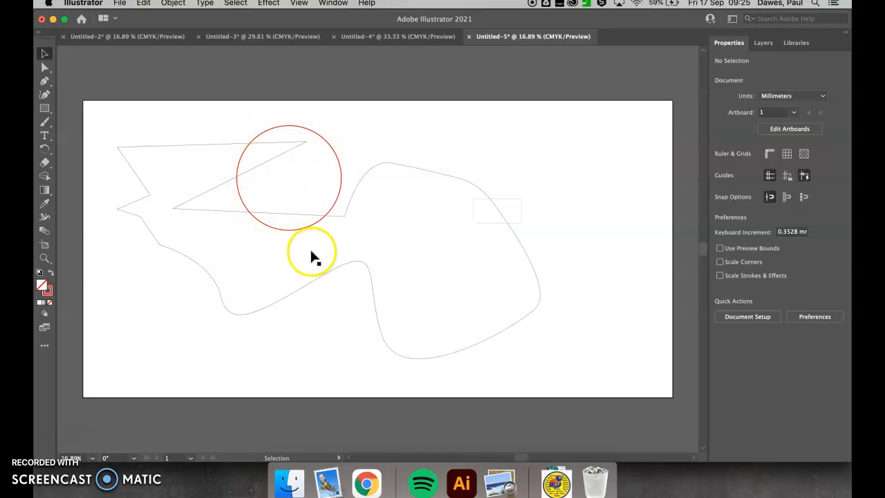
Step: Add a new layer above Layer 1
left_click(764, 43)
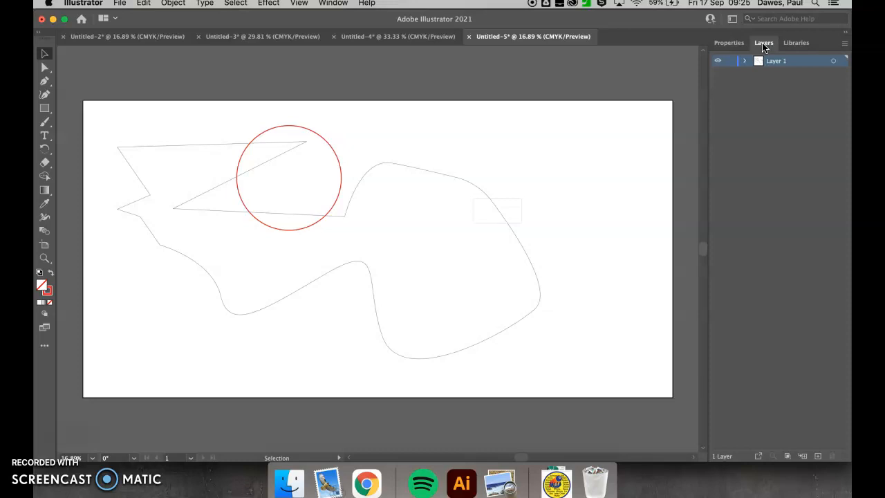
left_click(817, 457)
left_click(844, 44)
left_click(776, 44)
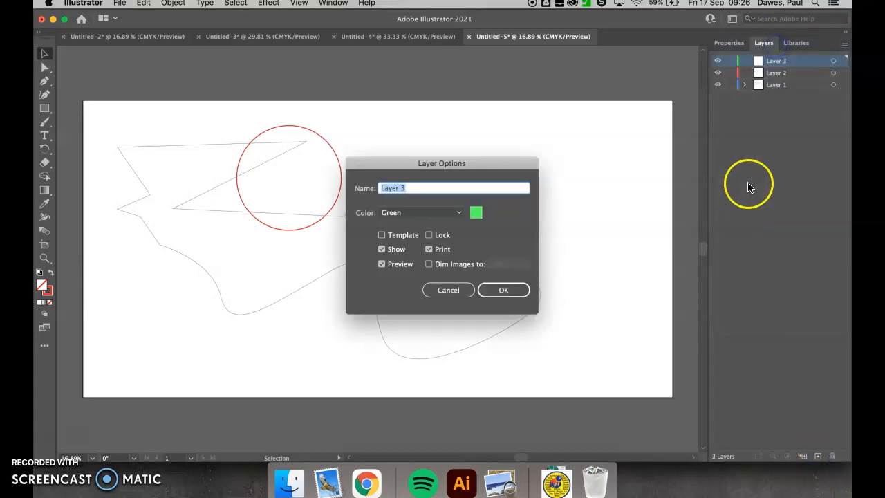
left_click(442, 291)
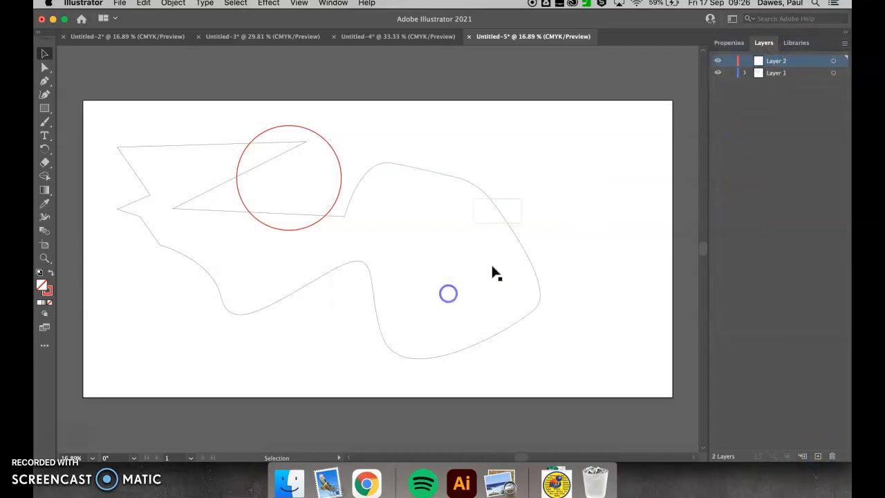
Step: Rename Layer 2 as "etch" and Layer 1 as "vector"
double_click(771, 62)
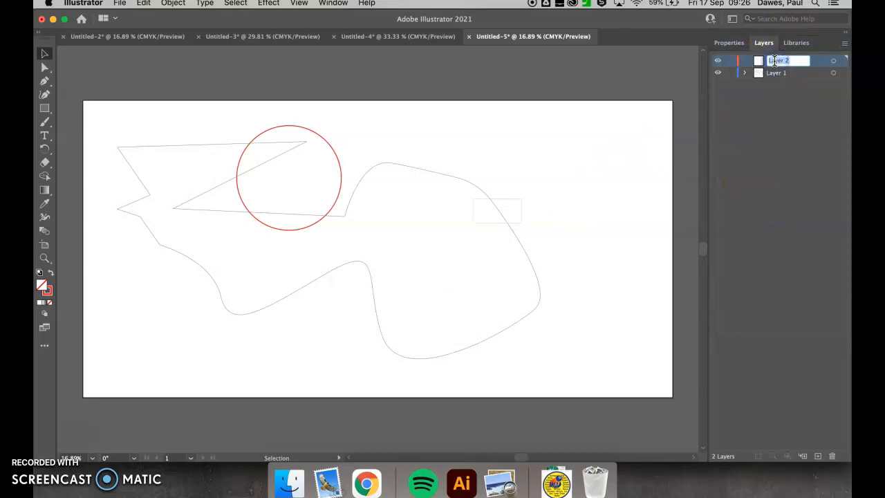
type("ch")
double_click(774, 72)
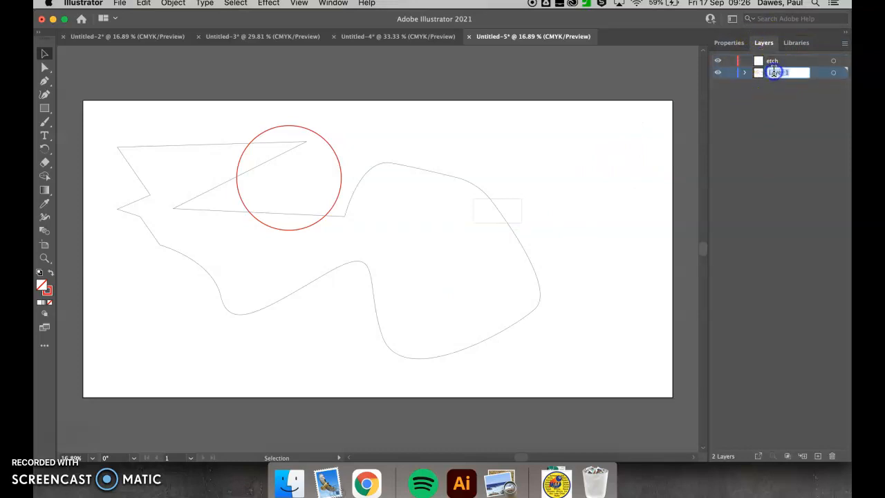
type("vector")
key("Return")
Step: Rename the vector layer as "vector (cut)" through its layer options
double_click(785, 74)
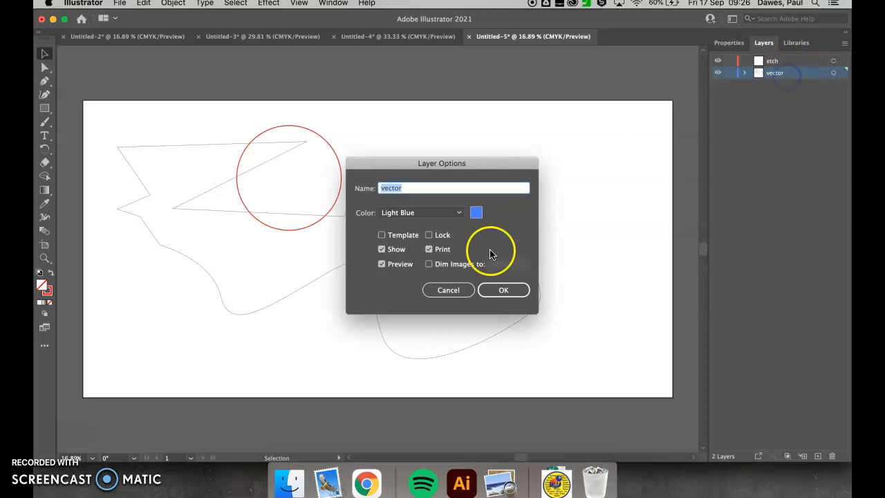
left_click(424, 189)
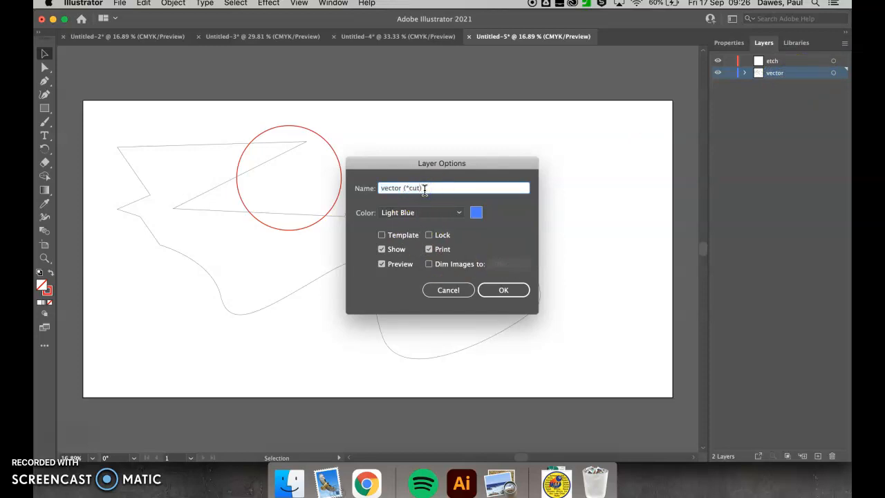
type("(cut)")
key("Return")
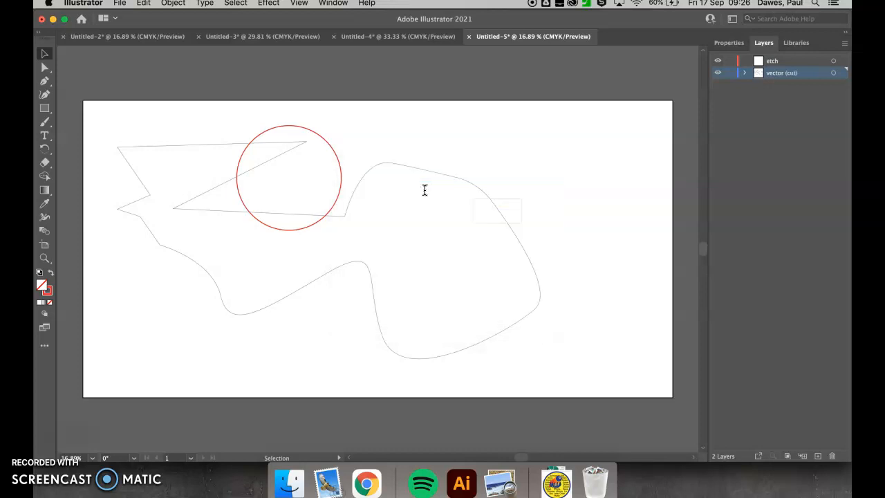
Step: Expand the vector (cut) layer and switch the rectangle's and ellipse's visibility off and back on
left_click(745, 74)
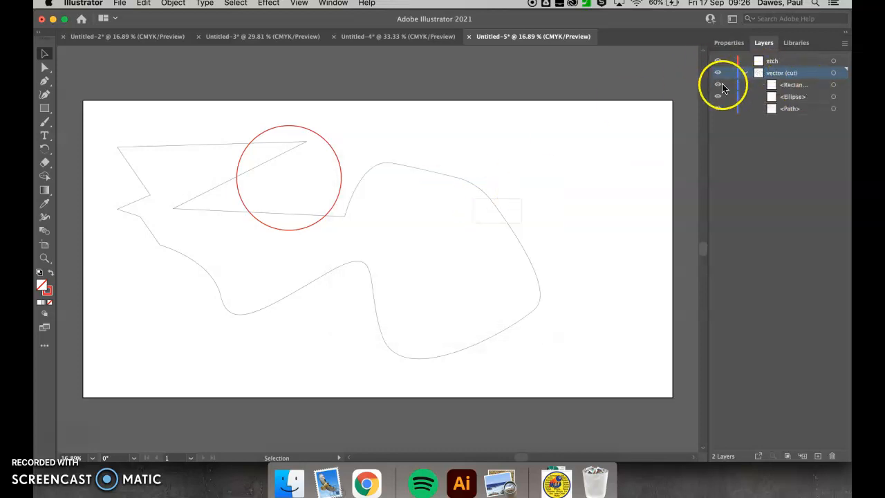
left_click(719, 85)
left_click(718, 85)
left_click(789, 84)
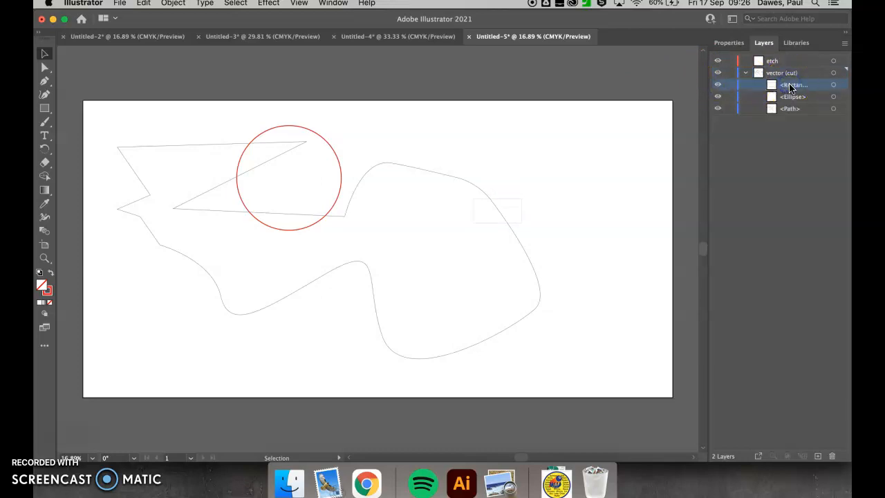
left_click(719, 96)
left_click(718, 97)
Step: Move the ellipse into the etch layer, and switch the freeform path's visibility off and back on
left_click_drag(795, 98, 781, 61)
left_click(718, 97)
left_click(717, 97)
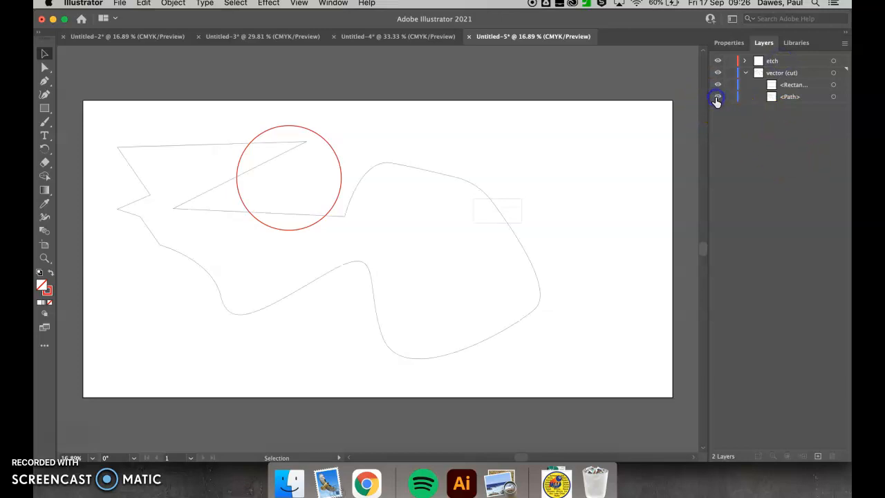
Step: Select the freeform path in the vector (cut) layer and delete it
left_click(834, 98)
left_click(688, 138)
left_click(523, 261)
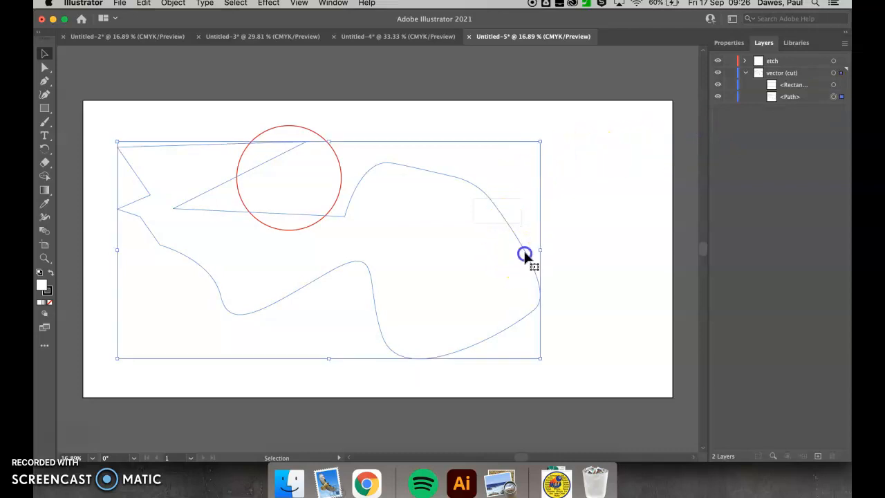
key("Delete")
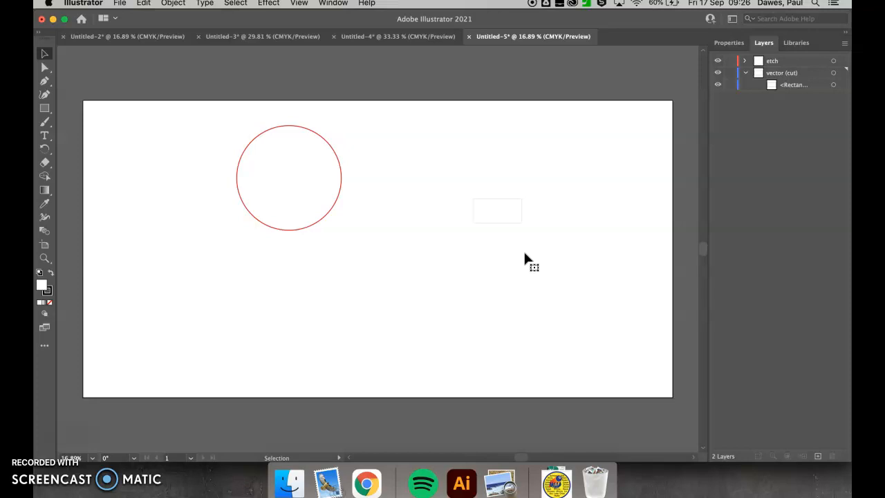
Step: Practise zooming in and out near the circle, and pan the whole artboard back into view
left_click(392, 201)
left_click(244, 200)
scroll(216, 202, "up", 1)
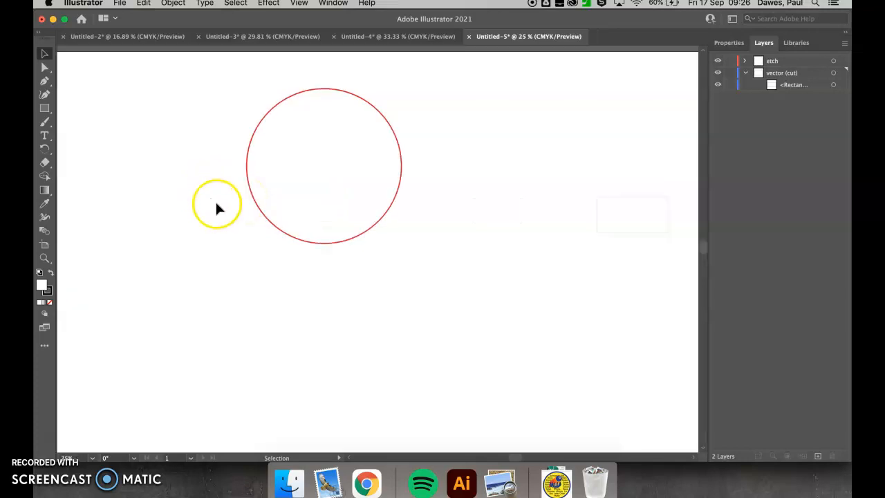
scroll(215, 201, "down", 4)
scroll(216, 202, "up", 4)
scroll(216, 201, "down", 2)
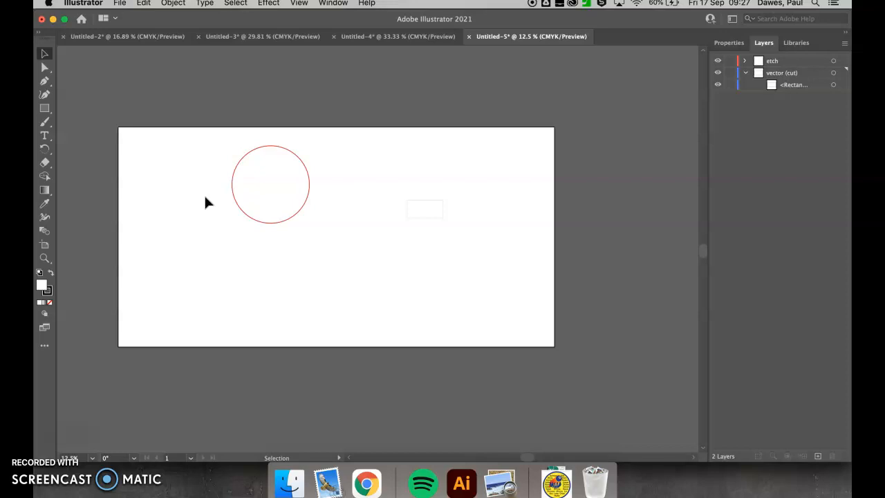
scroll(206, 194, "up", 3)
scroll(206, 194, "down", 4)
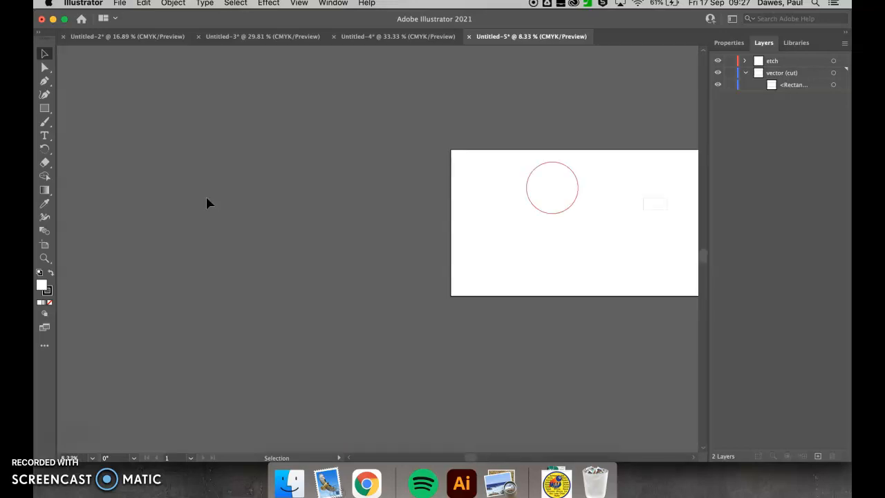
left_click_drag(348, 199, 172, 204)
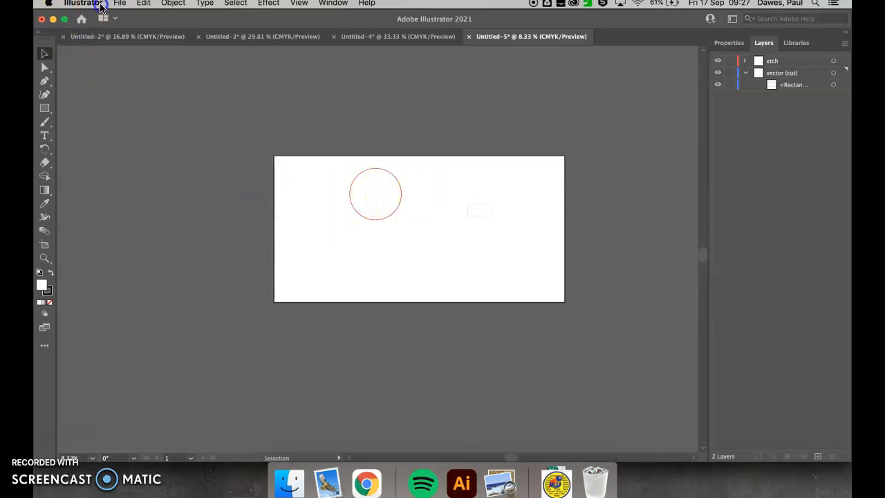
Step: Check the Zoom with Mouse Wheel option in the General preferences and test zooming and panning on the artboard
left_click(101, 7)
left_click(90, 6)
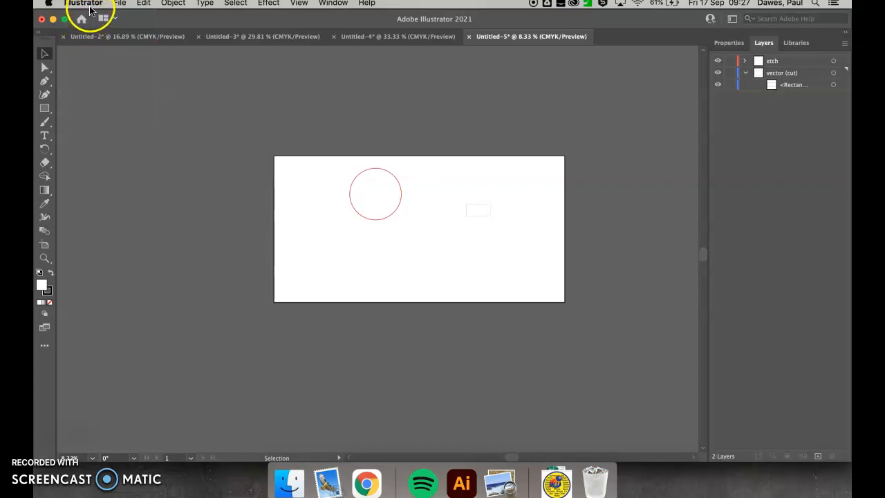
left_click(90, 7)
mouse_move(122, 32)
left_click(191, 34)
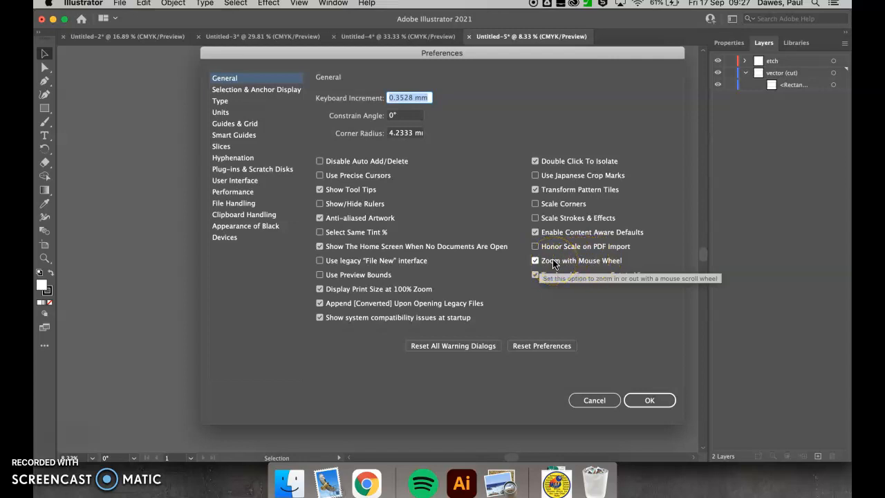
left_click(654, 400)
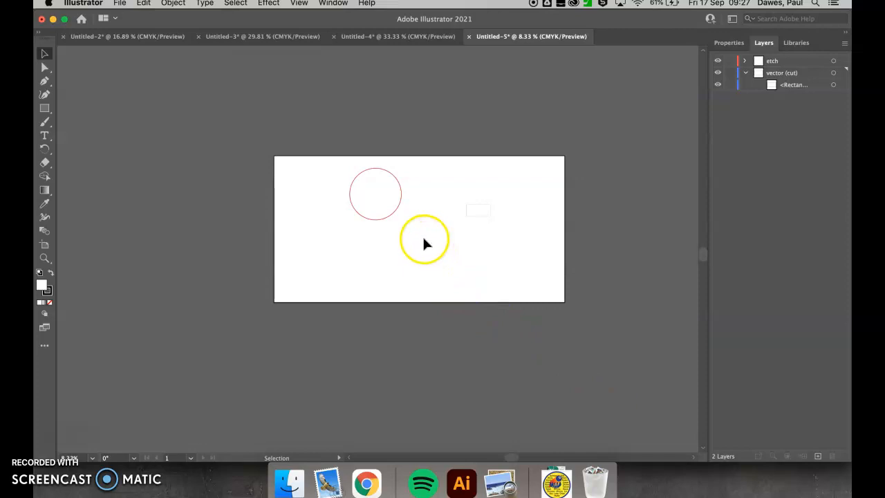
scroll(424, 242, "up", 2)
scroll(425, 242, "down", 1)
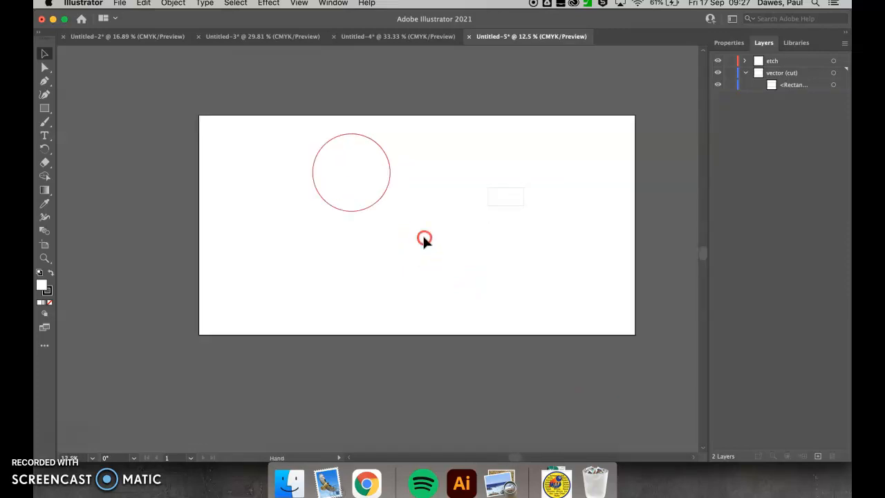
left_click_drag(424, 238, 383, 253)
scroll(374, 242, "up", 5)
scroll(374, 242, "down", 5)
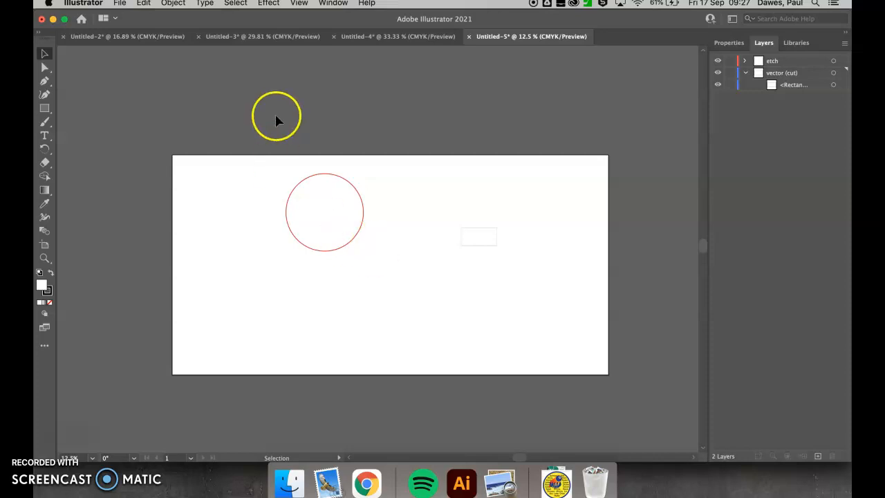
Step: Review the topic list in the Untitled-4 document and return to Untitled-5
left_click(391, 36)
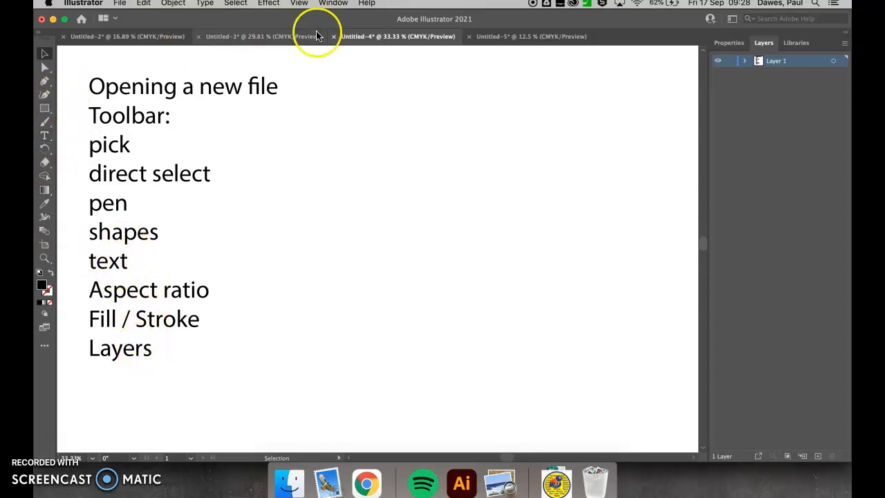
left_click(507, 35)
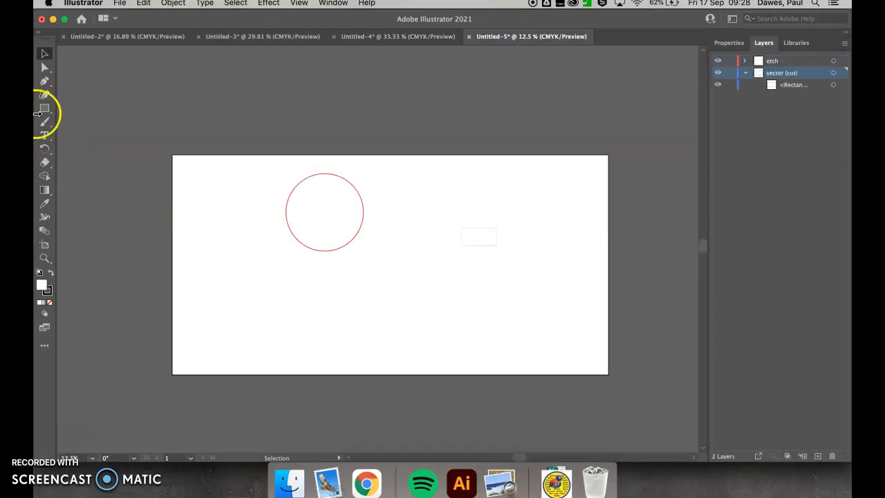
Step: Place a placeholder text line to the right of the circle near the artboard's upper edge and set its font size to 72 pt
left_click(46, 136)
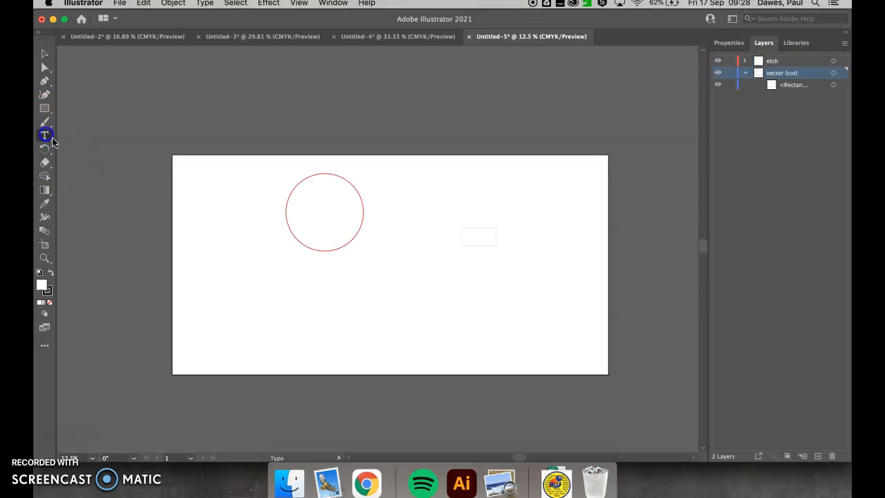
left_click(423, 178)
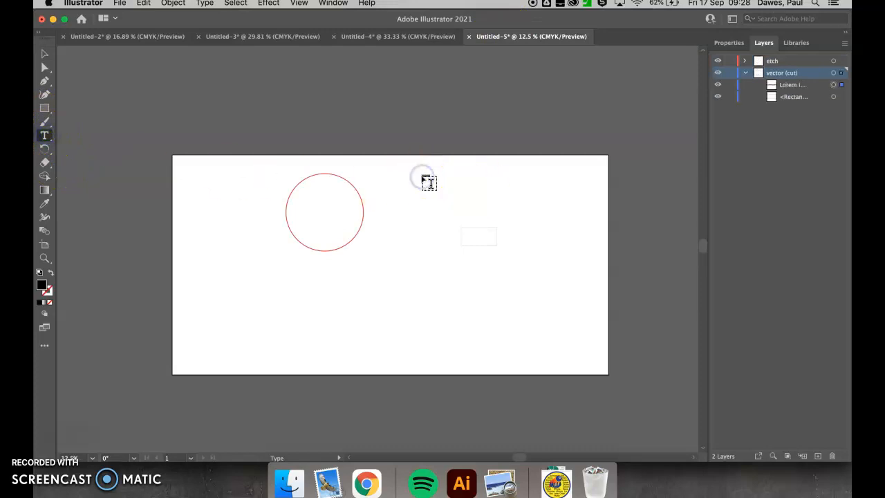
left_click(721, 43)
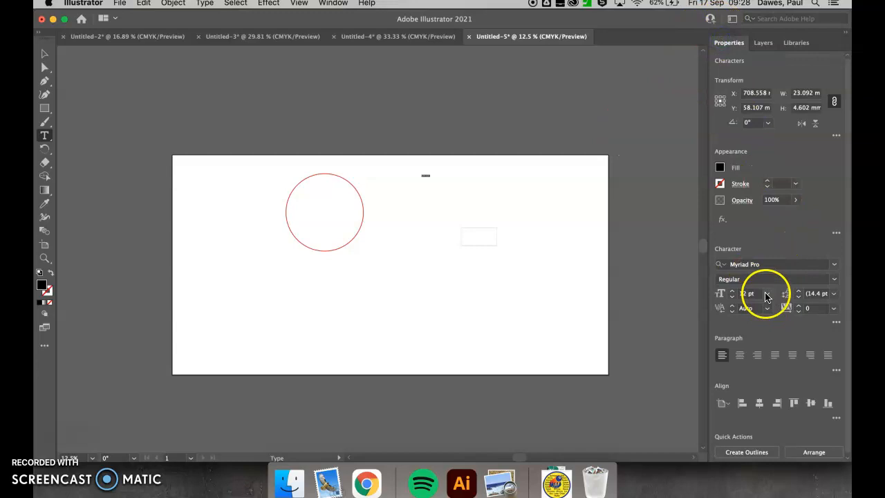
left_click(766, 294)
left_click(784, 282)
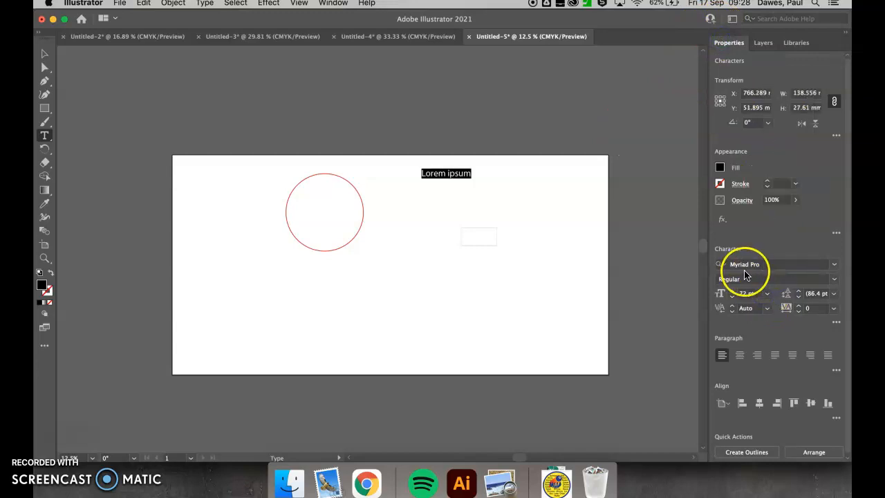
Step: Replace the placeholder text with "test" and set its font to Arial Black
type("test")
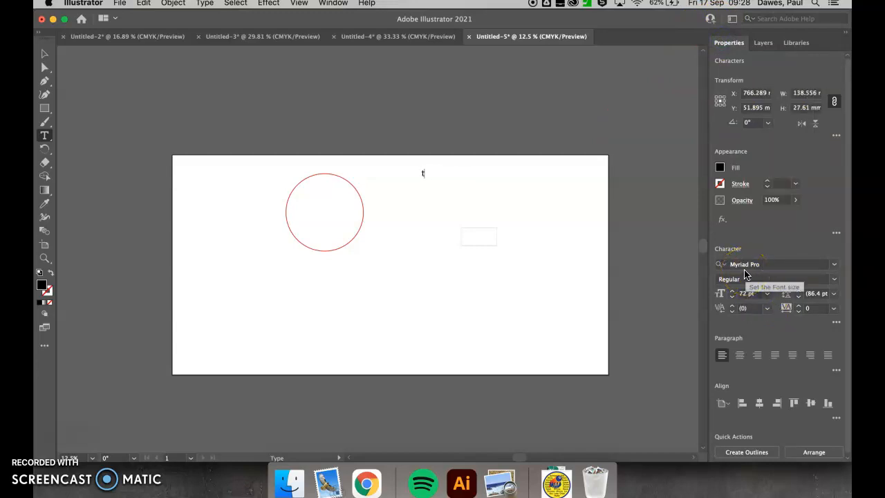
double_click(425, 173)
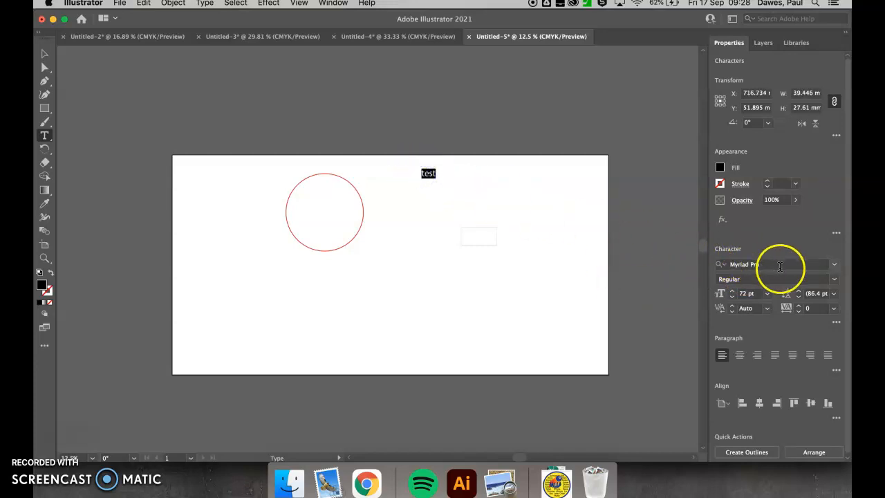
left_click(837, 267)
scroll(744, 402, "down", 5)
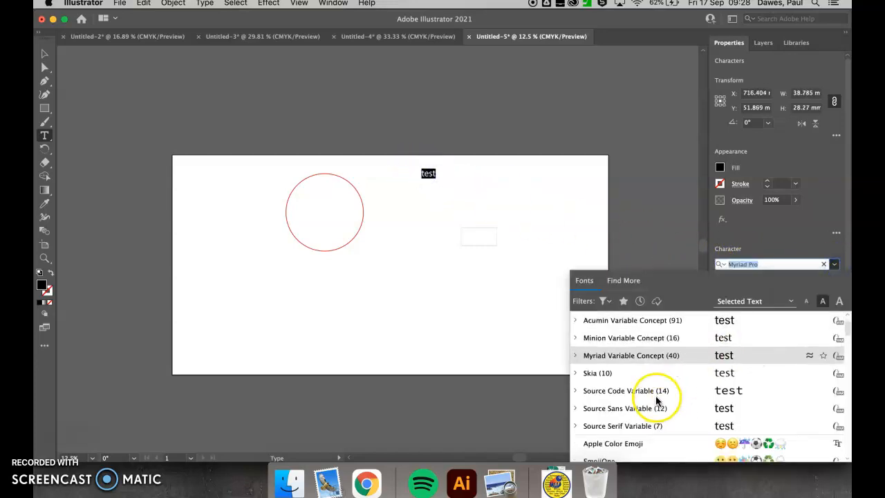
left_click(615, 426)
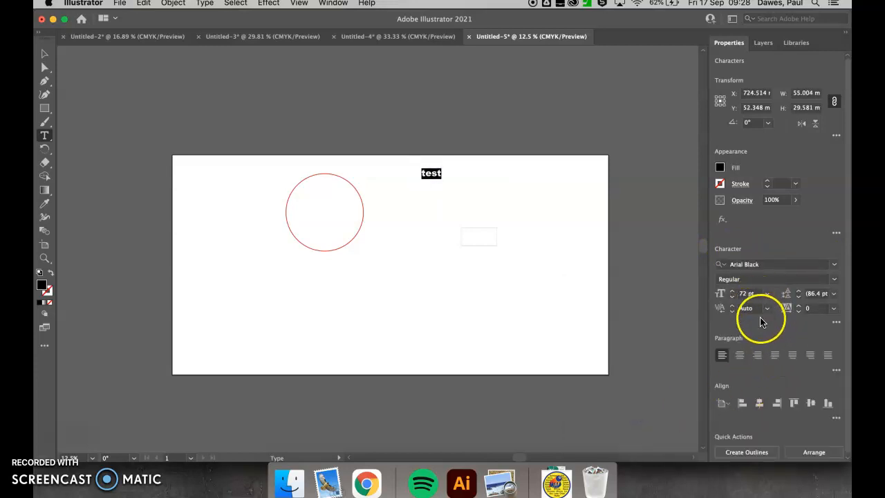
Step: Scale the "test" text to a height of 50 mm with width and height proportions linked
left_click(836, 102)
left_click(803, 109)
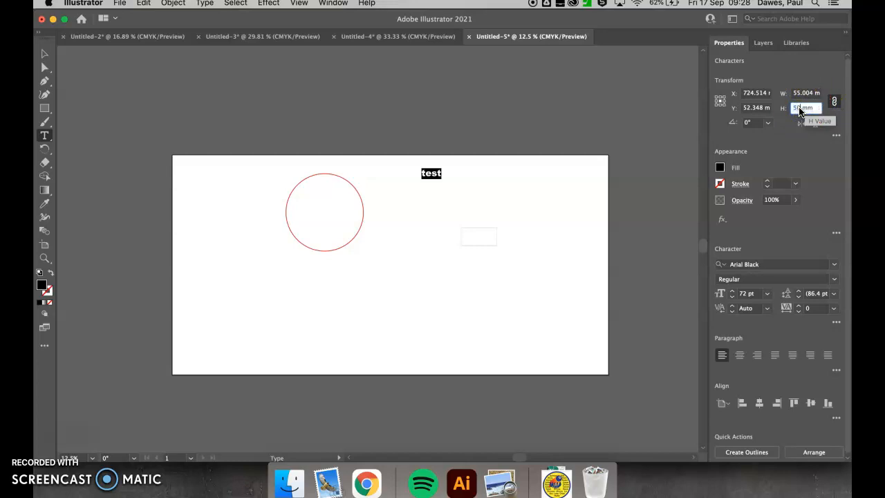
type("50mm")
key("Return")
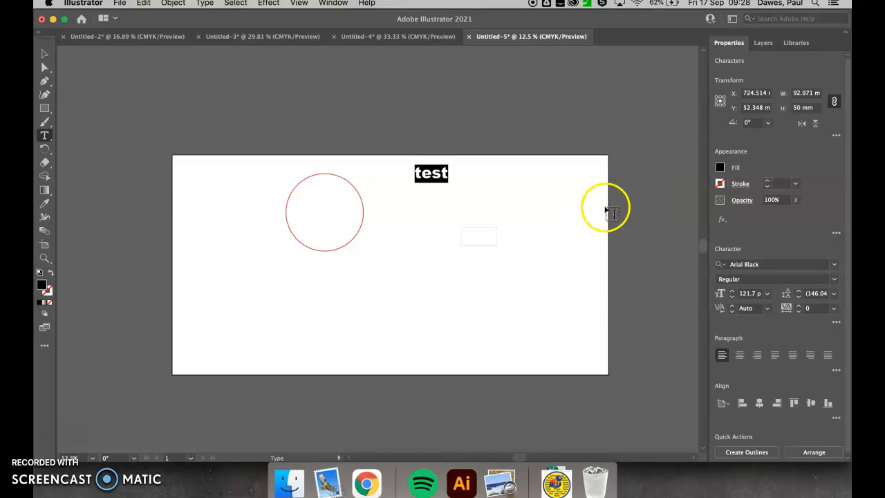
Step: Change the fill colour of the "test" text to the red swatch
left_click(721, 167)
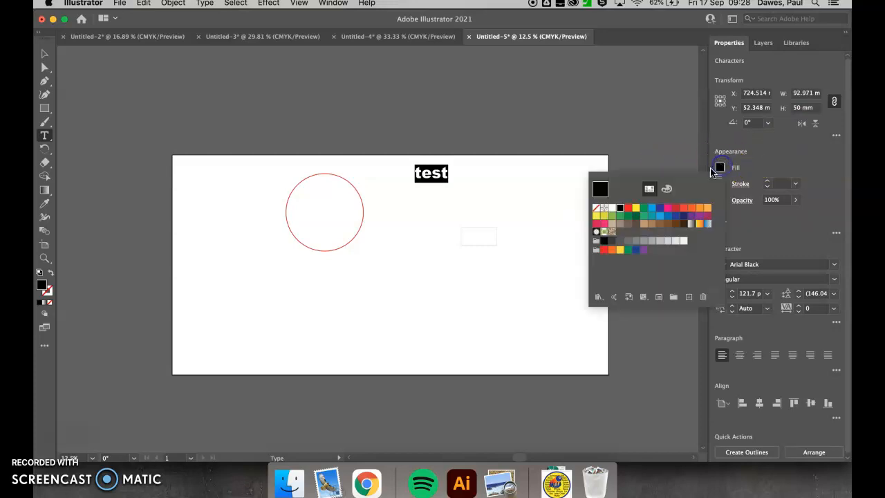
left_click(627, 208)
left_click(523, 233)
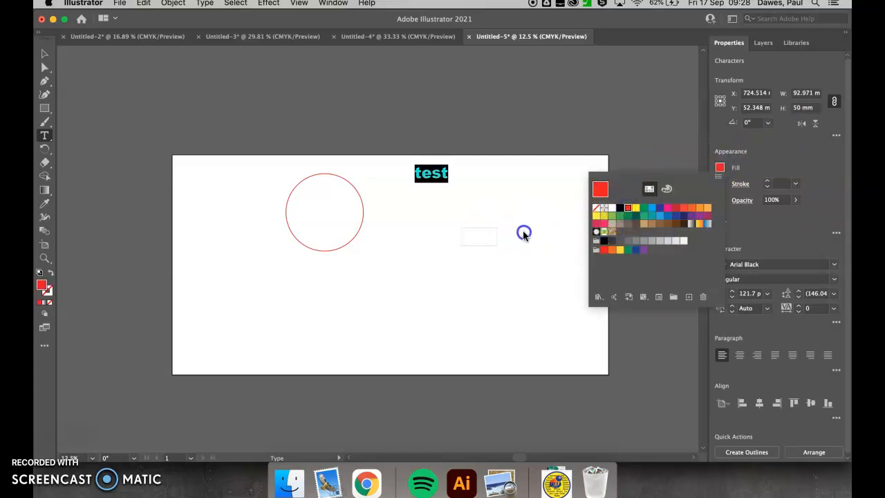
Step: Move the "test" text from the vector (cut) layer to the etch layer and deselect it with the Selection tool active
left_click(772, 45)
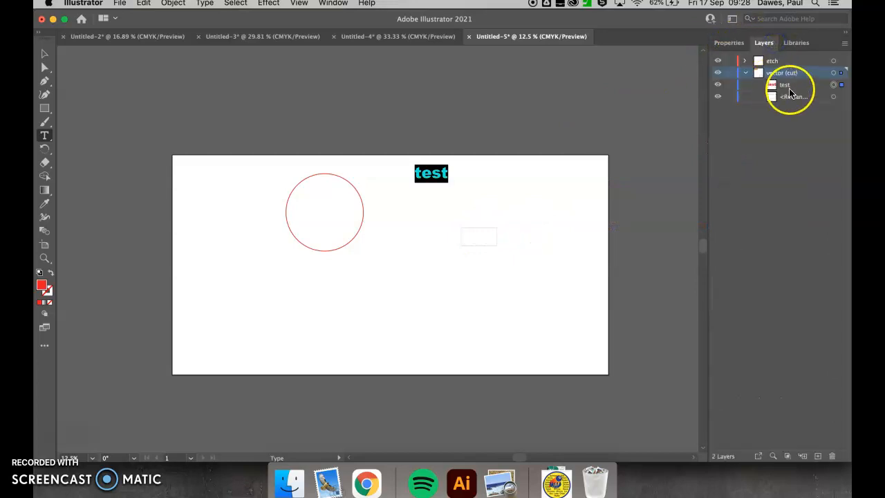
left_click(780, 61)
left_click_drag(780, 62, 781, 61)
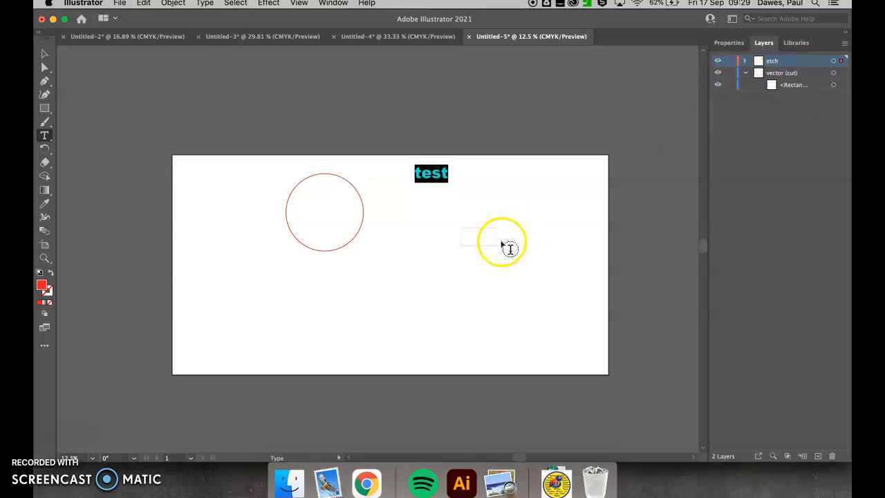
left_click(537, 195)
left_click(43, 54)
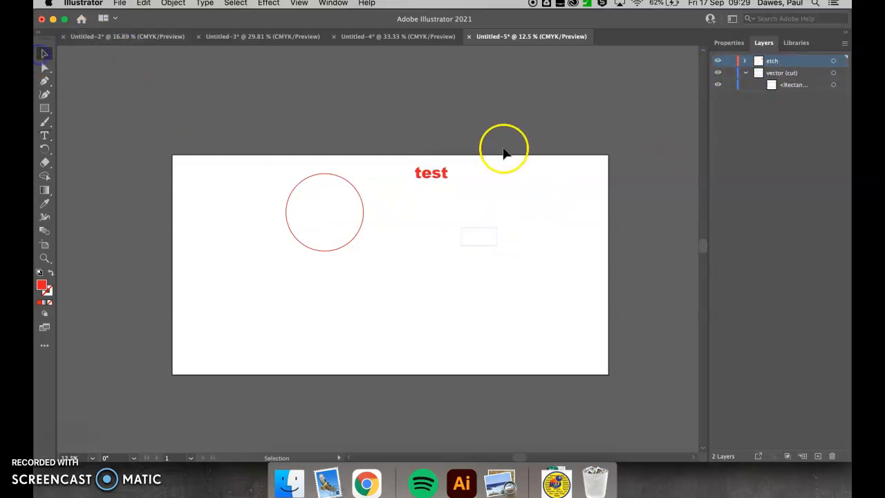
Step: Hide the vector (cut) and etch layers one after the other, and make only vector (cut) visible again
left_click(718, 74)
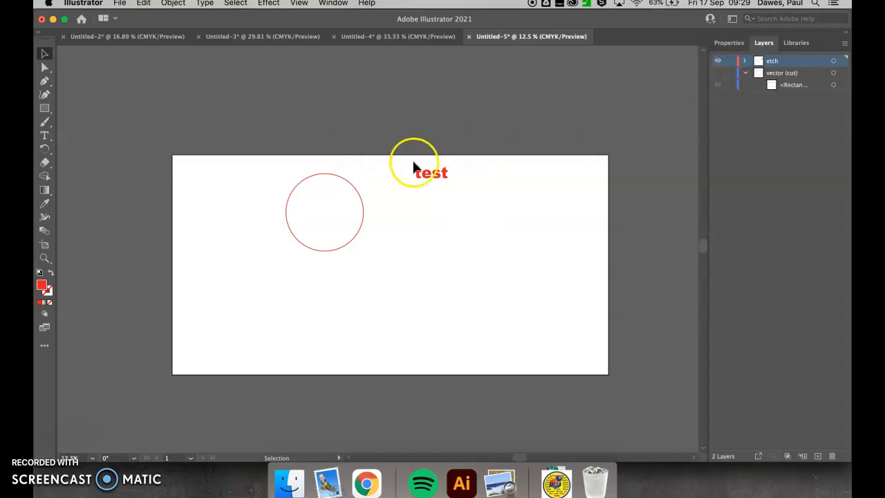
left_click(718, 62)
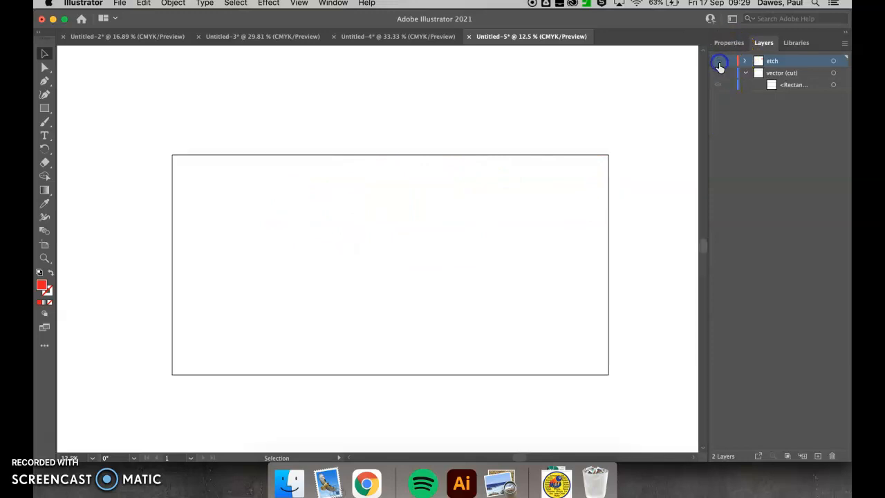
left_click(718, 74)
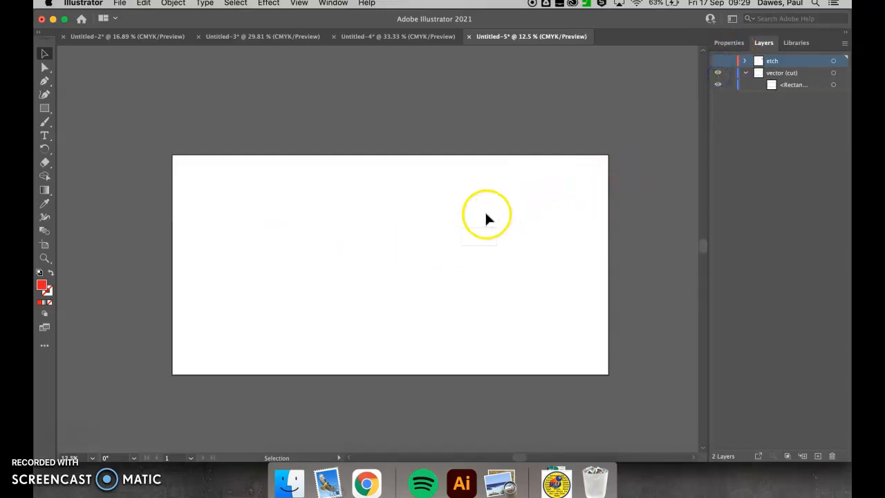
Step: Move the small rectangle up and to the left on the artboard, deselect it, and return to the topic list in Untitled-4
left_click_drag(481, 236, 388, 213)
left_click_drag(338, 192, 339, 193)
left_click(464, 214)
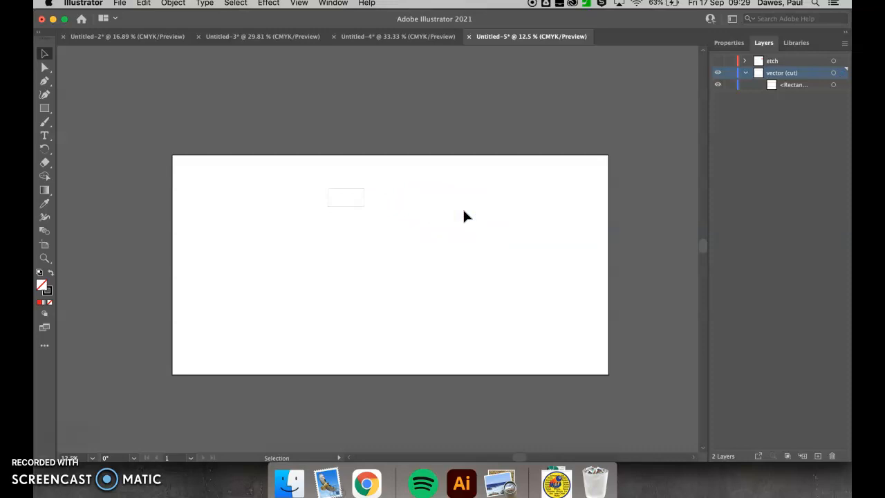
left_click(402, 36)
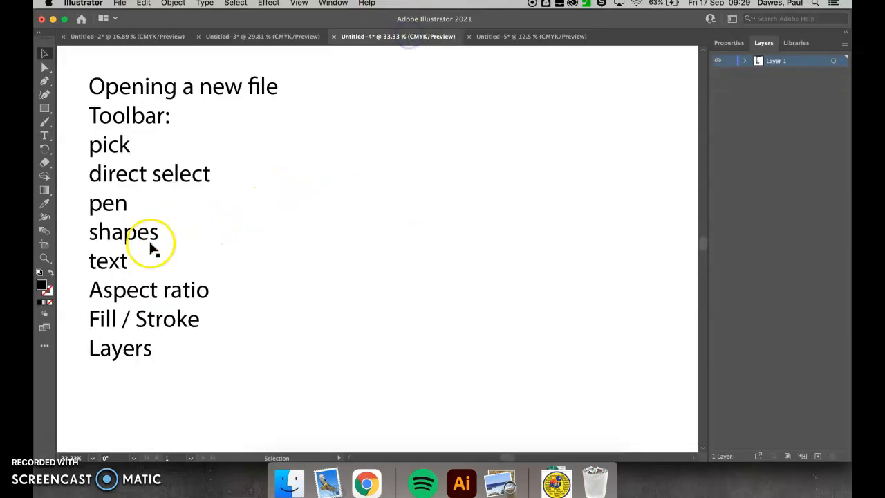